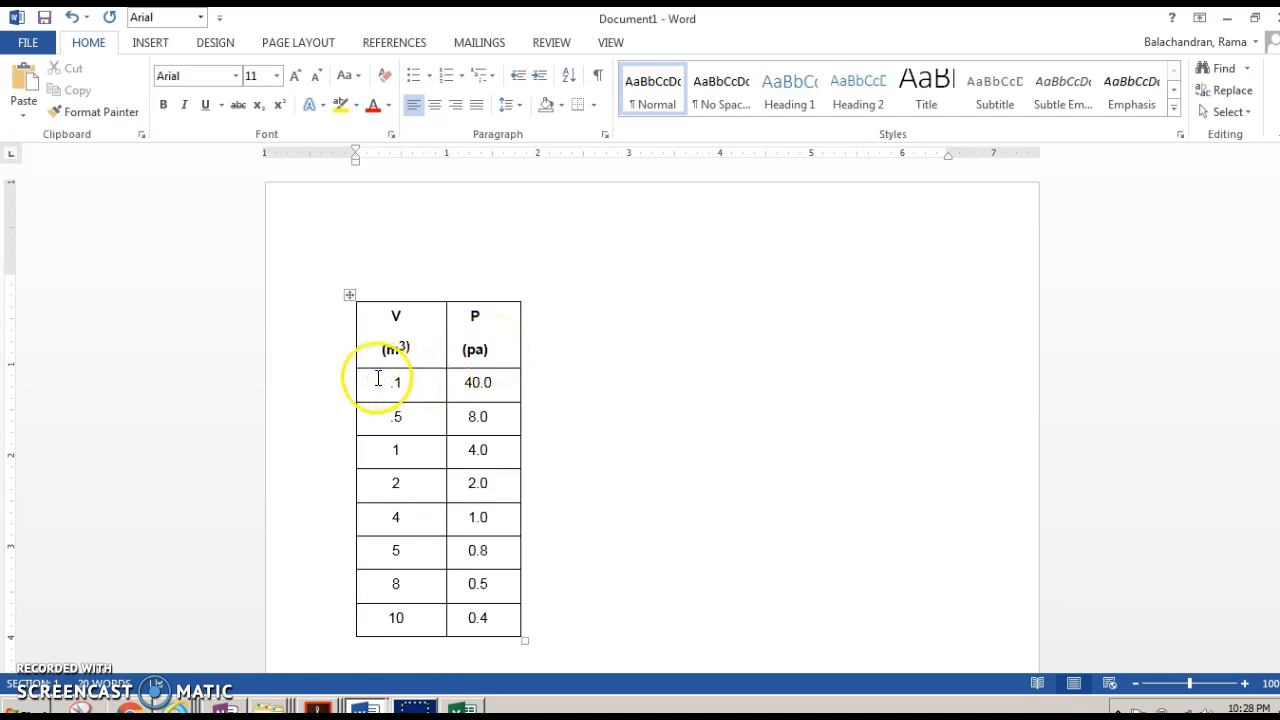
- Copy the V and P data rows from the Word table into a new blank Excel workbook starting at cell A2
drag(380, 375, 496, 621)
click(462, 708)
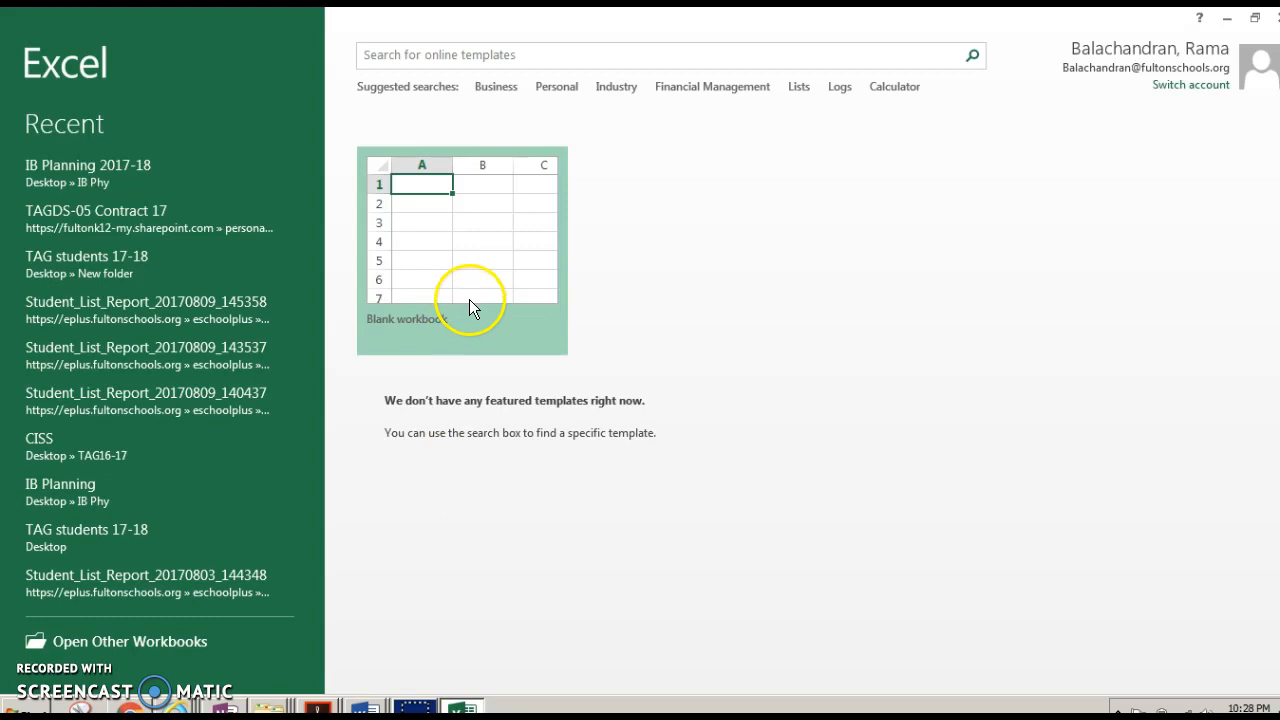
click(474, 291)
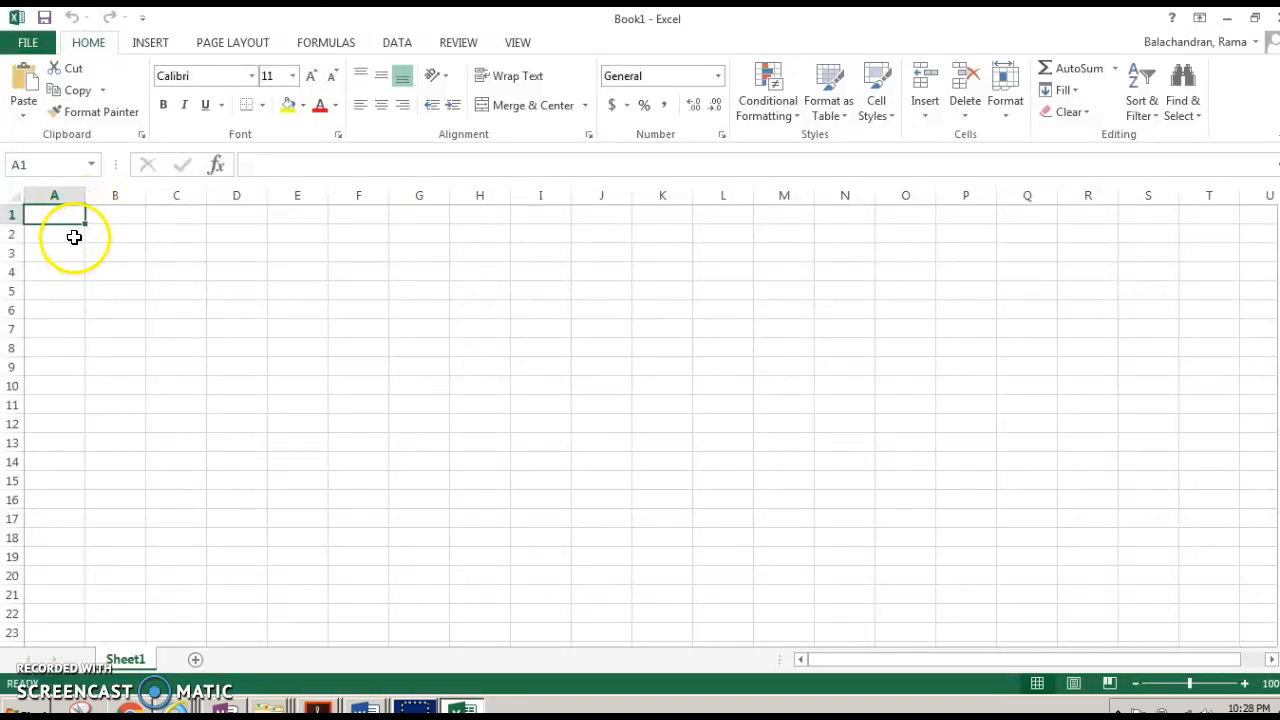
click(74, 237)
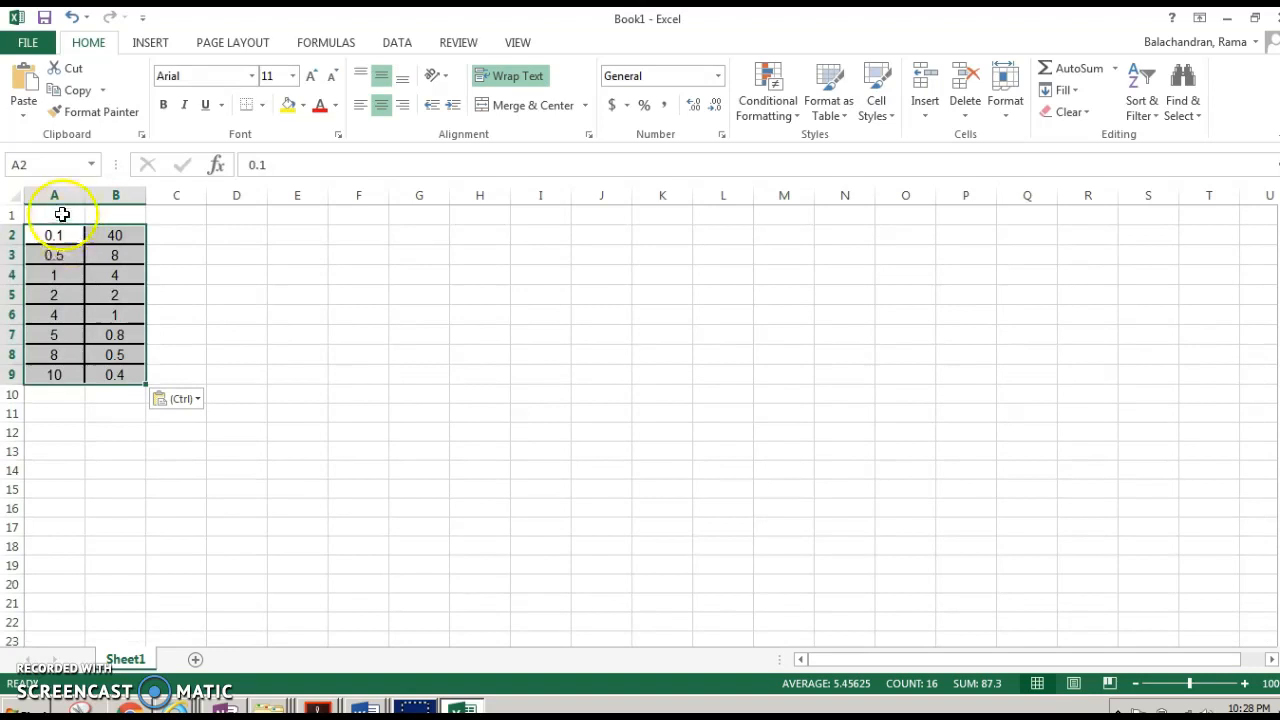
- Label column A as volume and column B as pressure in the header row
click(62, 215)
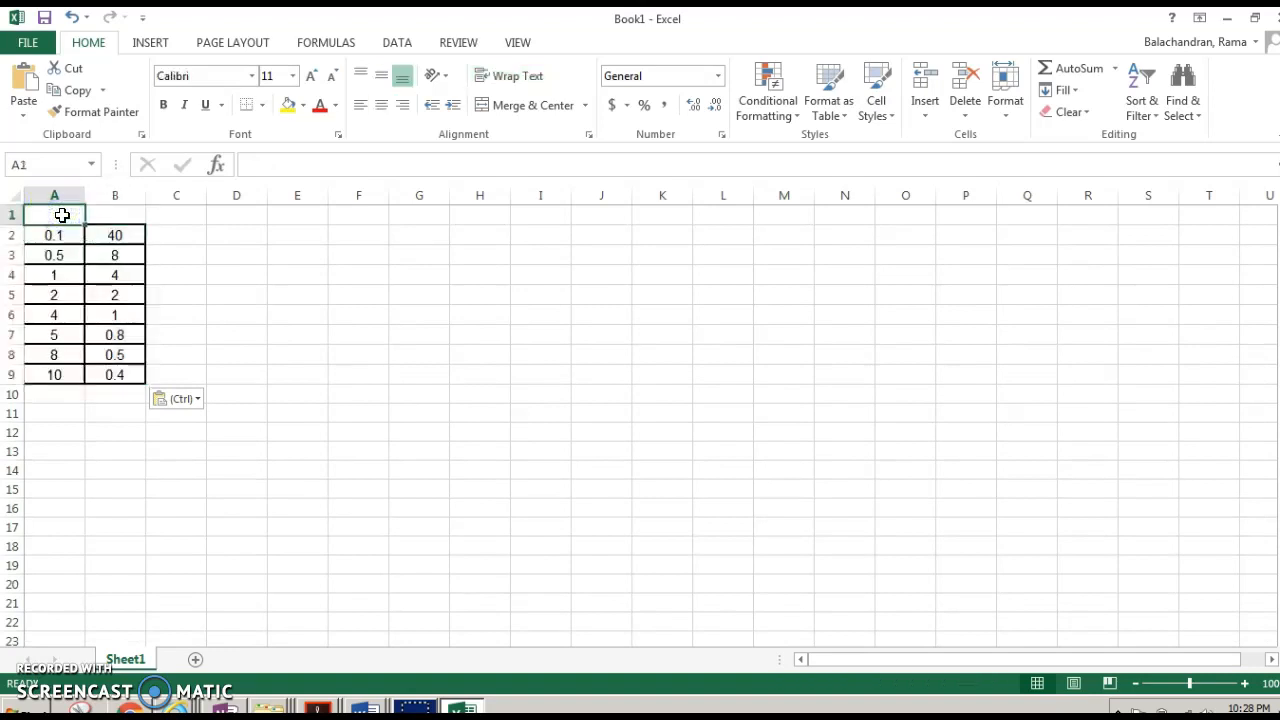
text(volume)
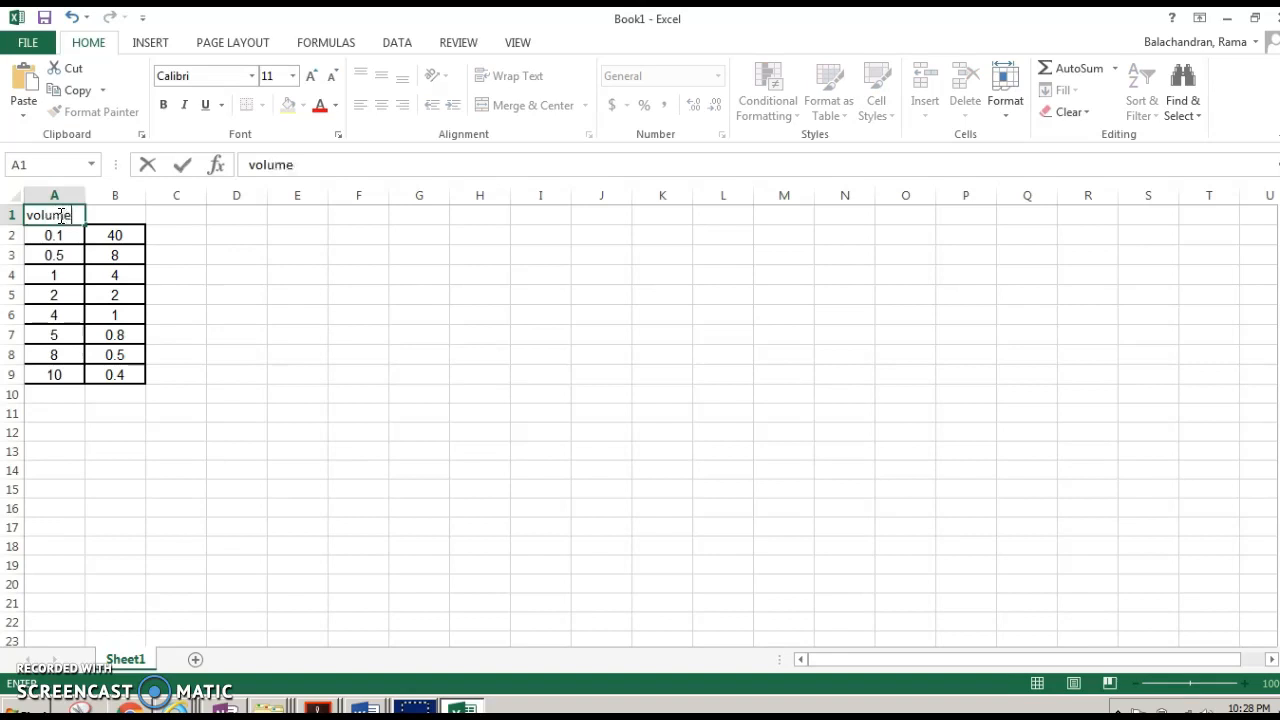
click(115, 224)
text(pressure)
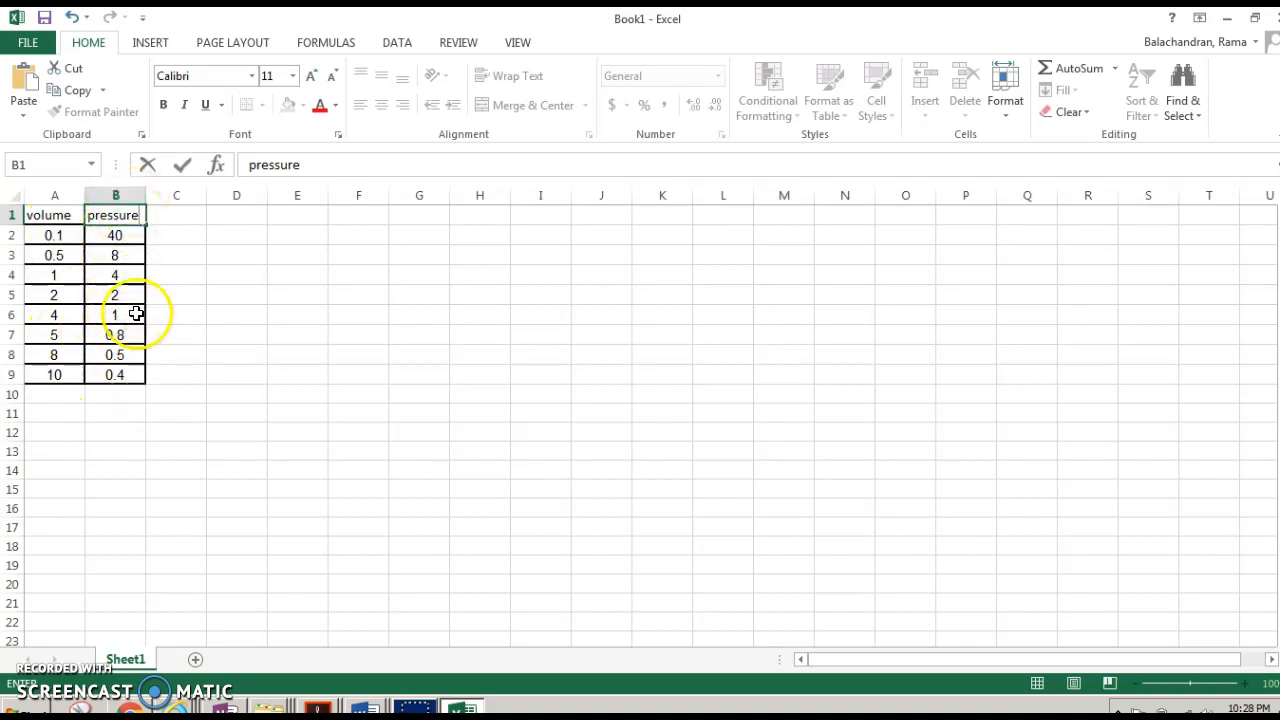
- Insert a scatter chart of the volume and pressure data and move it up beside the table
click(63, 240)
drag(63, 240, 128, 372)
click(147, 44)
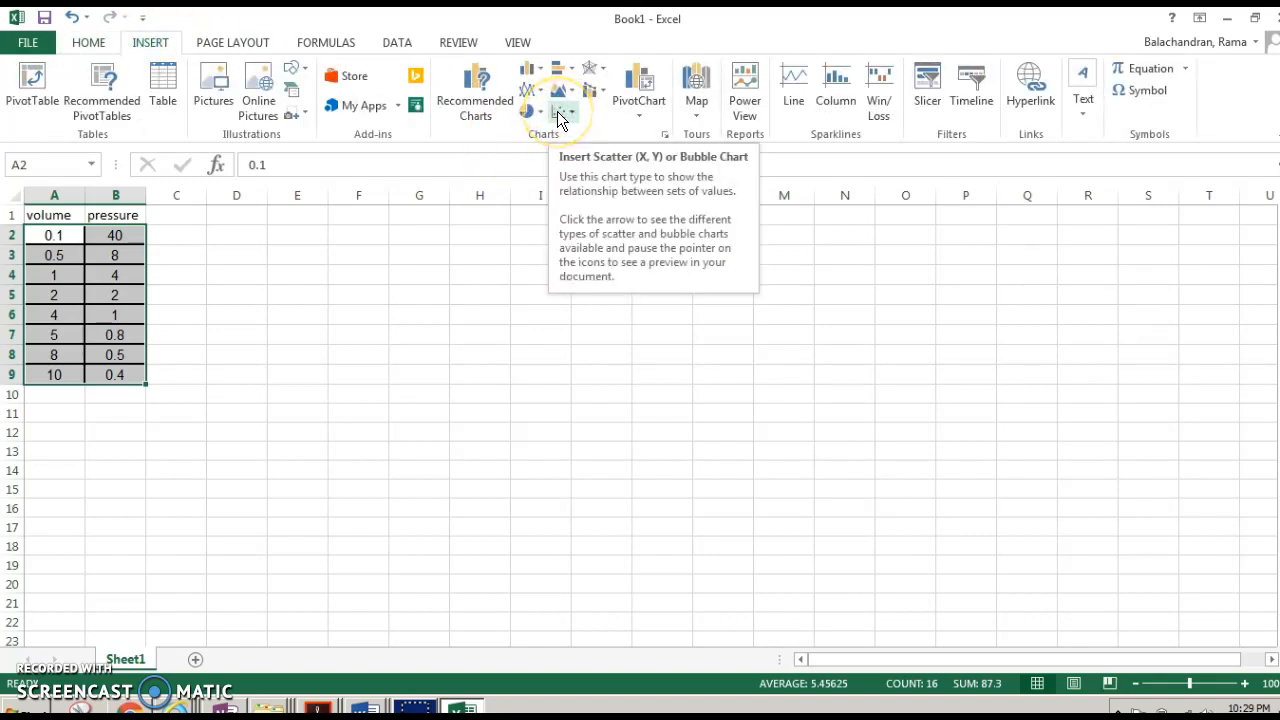
click(559, 116)
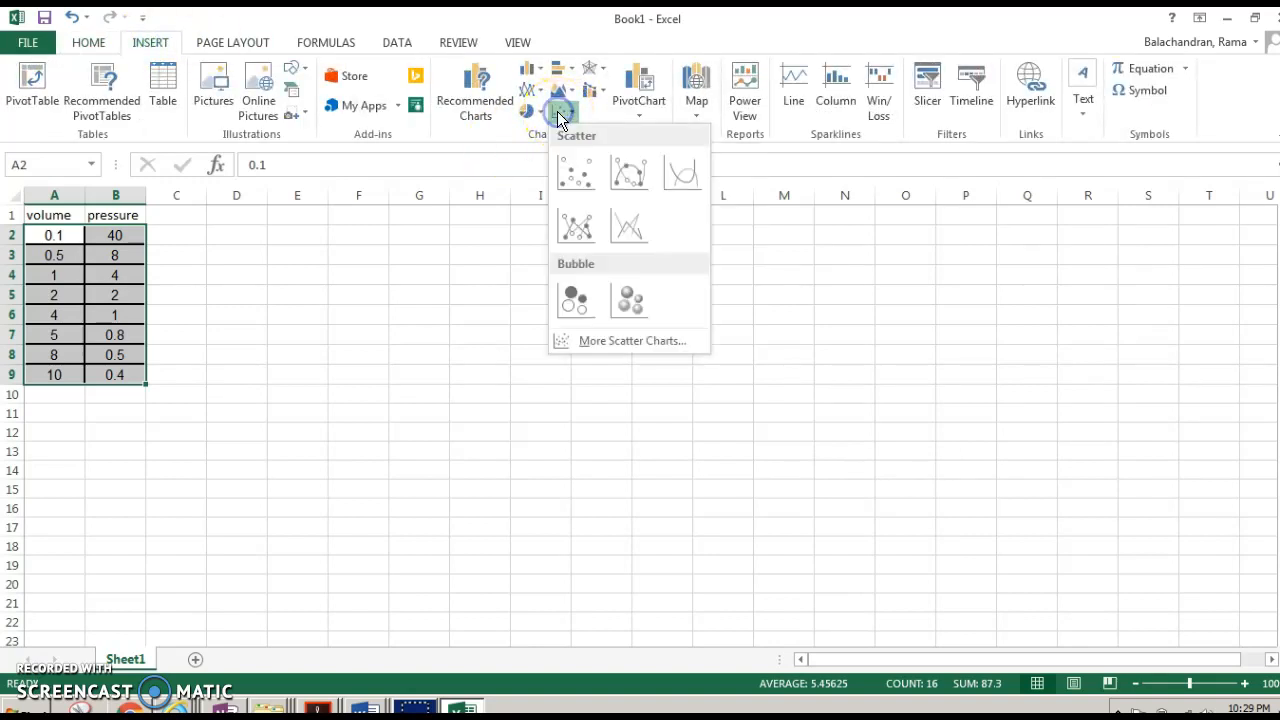
click(586, 185)
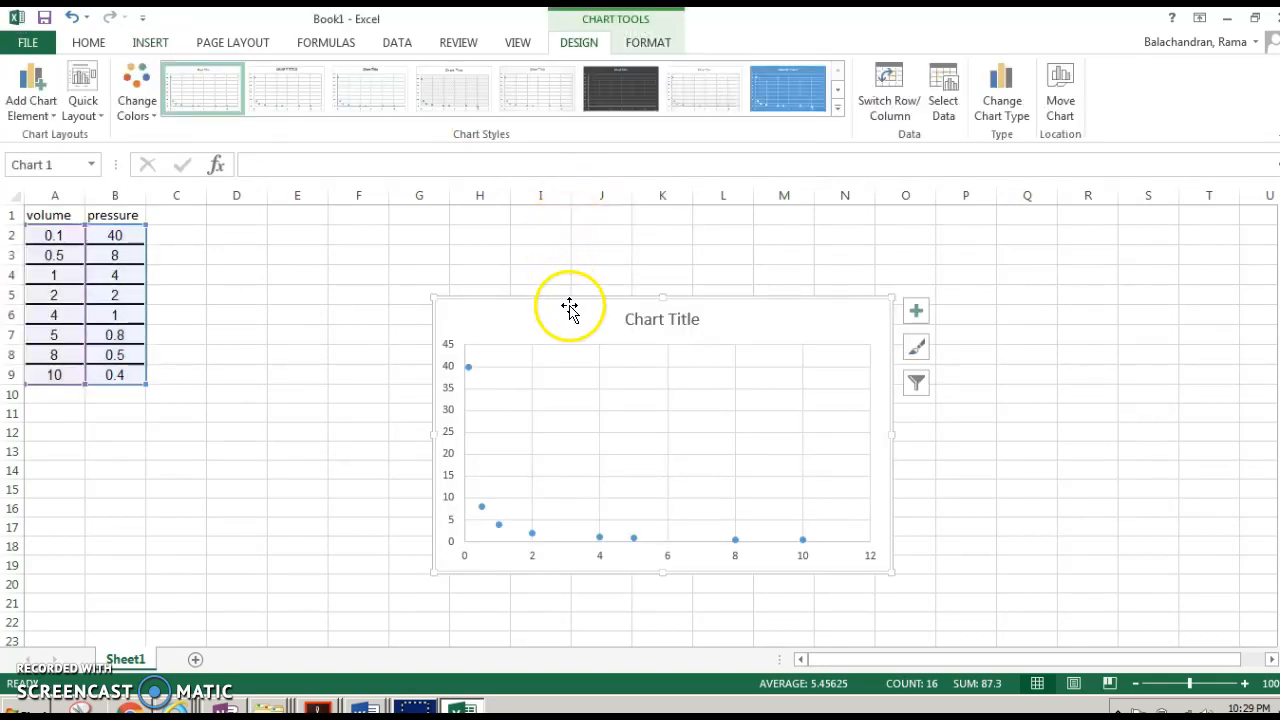
drag(570, 295, 529, 219)
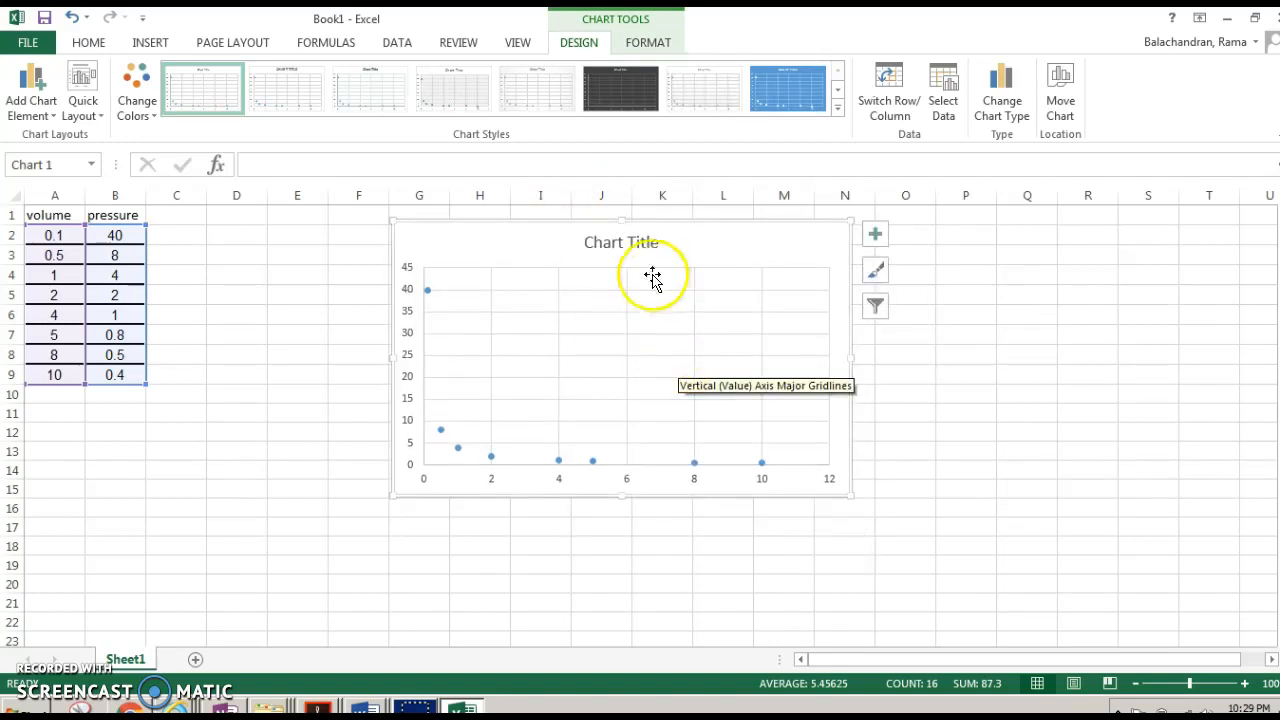
- Replace the chart title with 'Pressure Vs Volume of a gas'
double_click(640, 243)
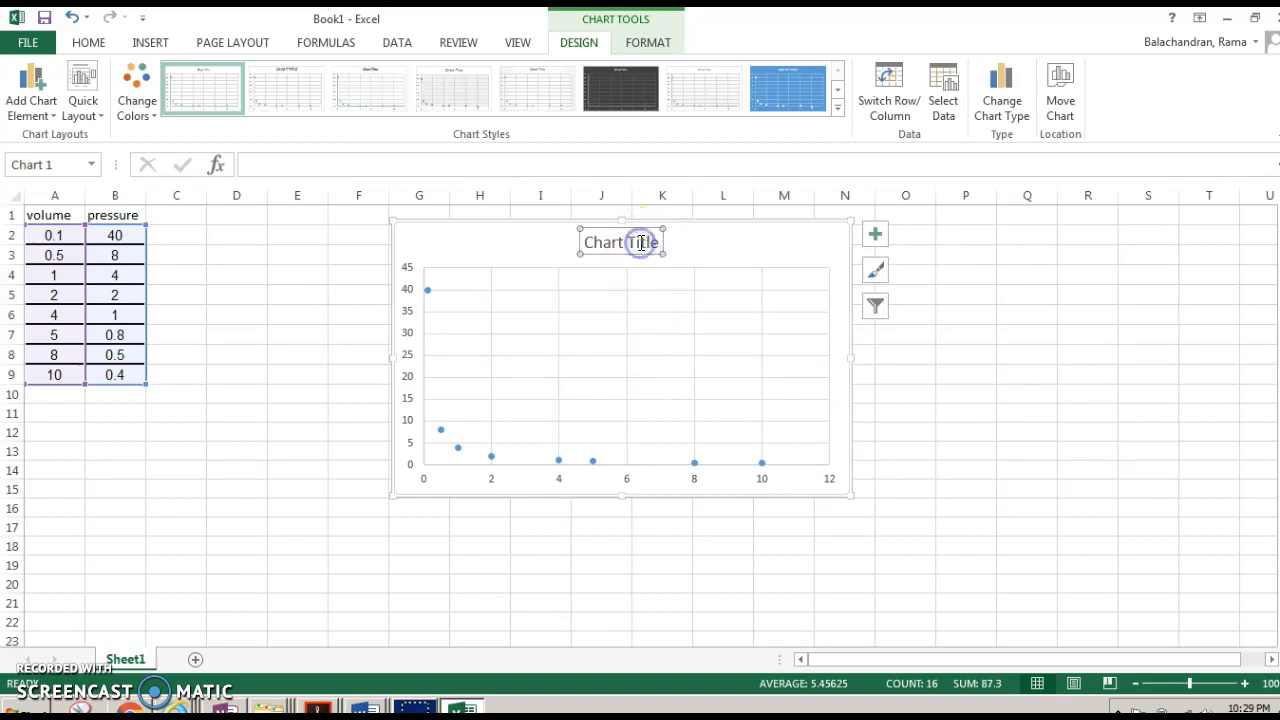
drag(660, 242, 600, 242)
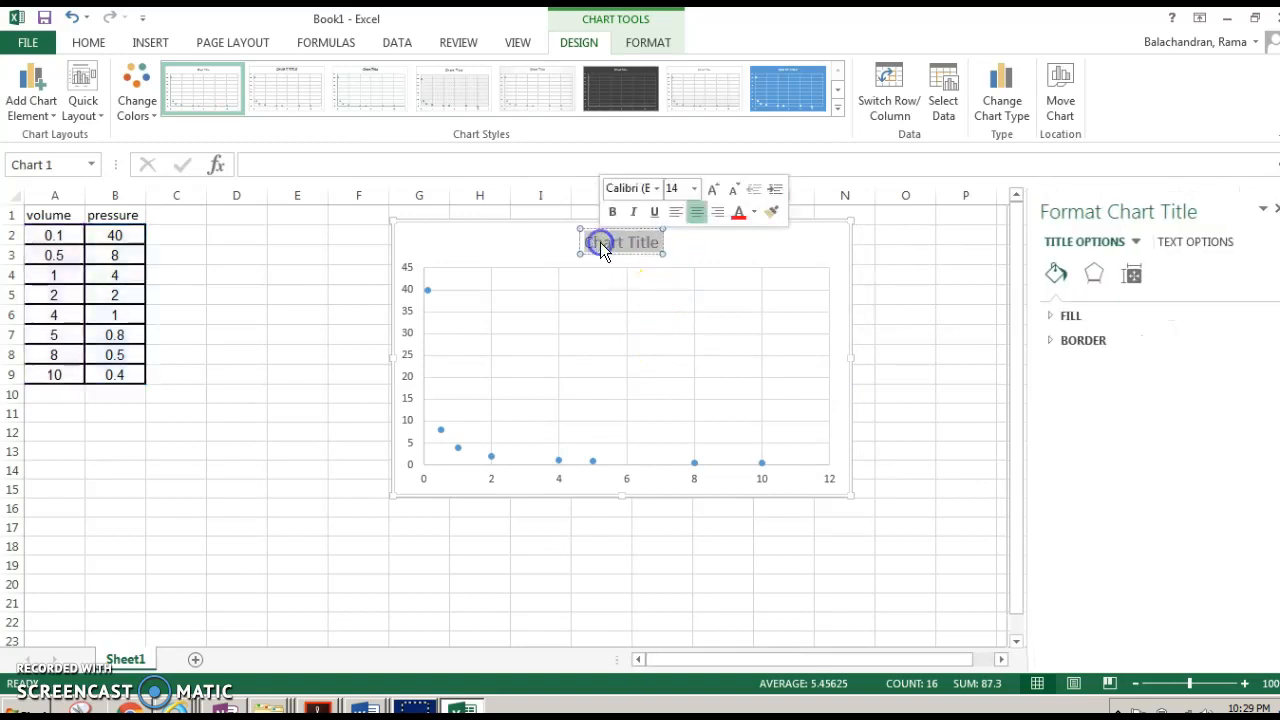
key(Delete)
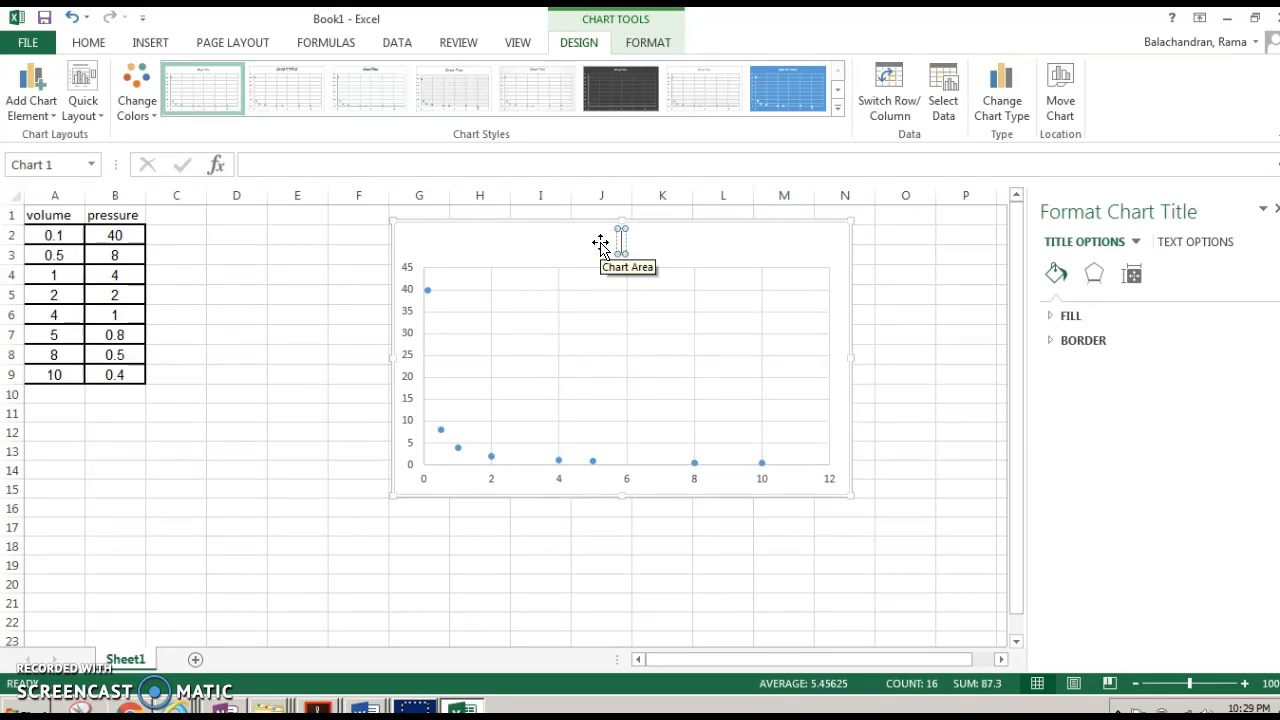
text(Pressure Vs Volume of a gas)
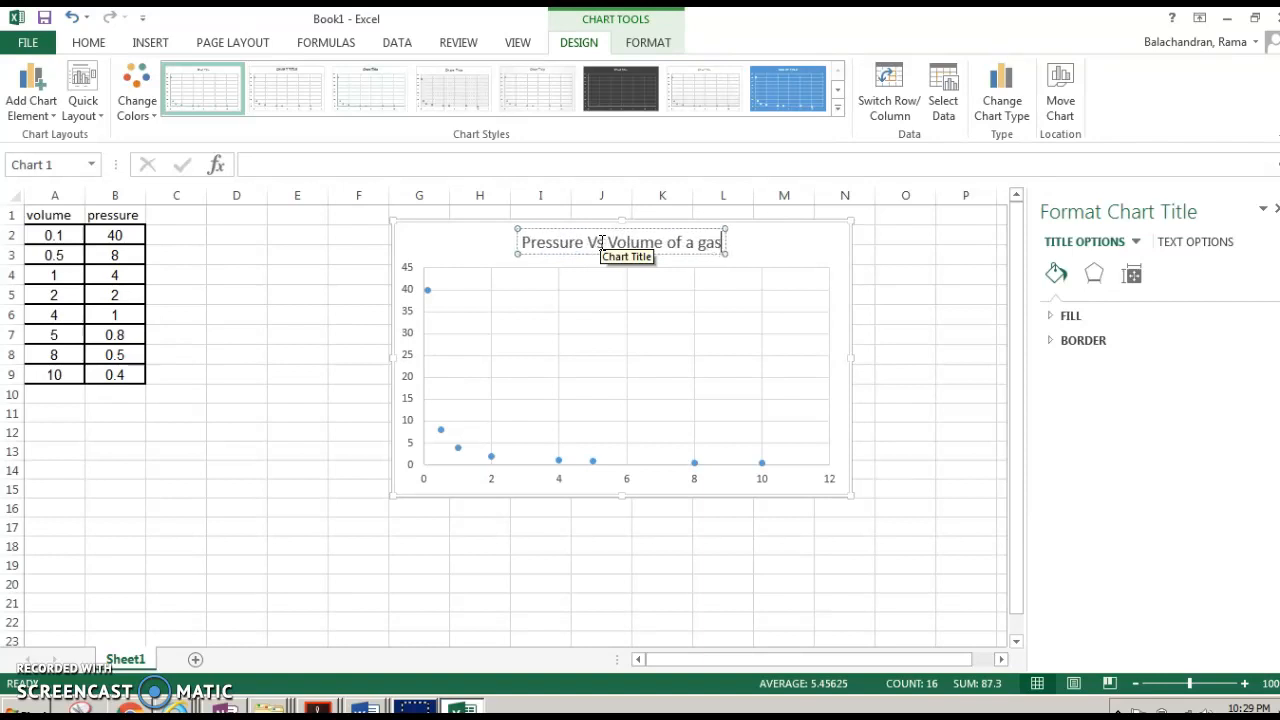
click(822, 242)
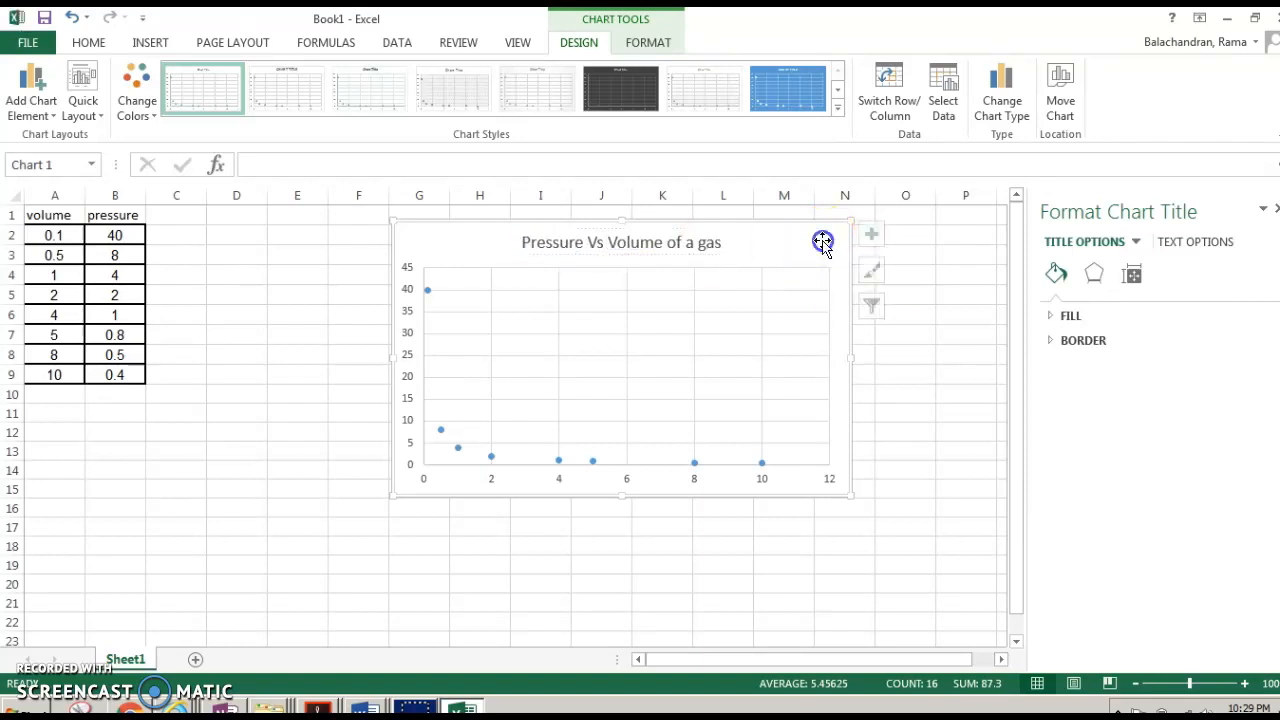
- Add axis titles to the chart through the chart elements
click(876, 245)
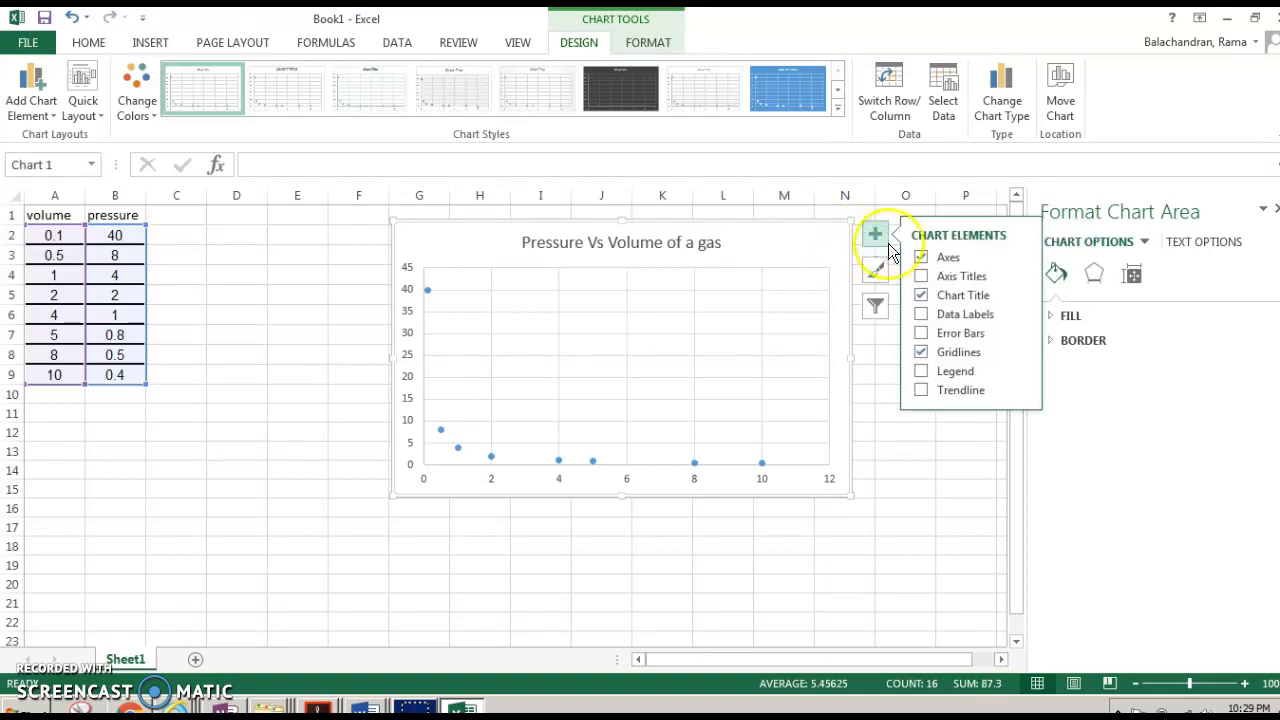
click(922, 277)
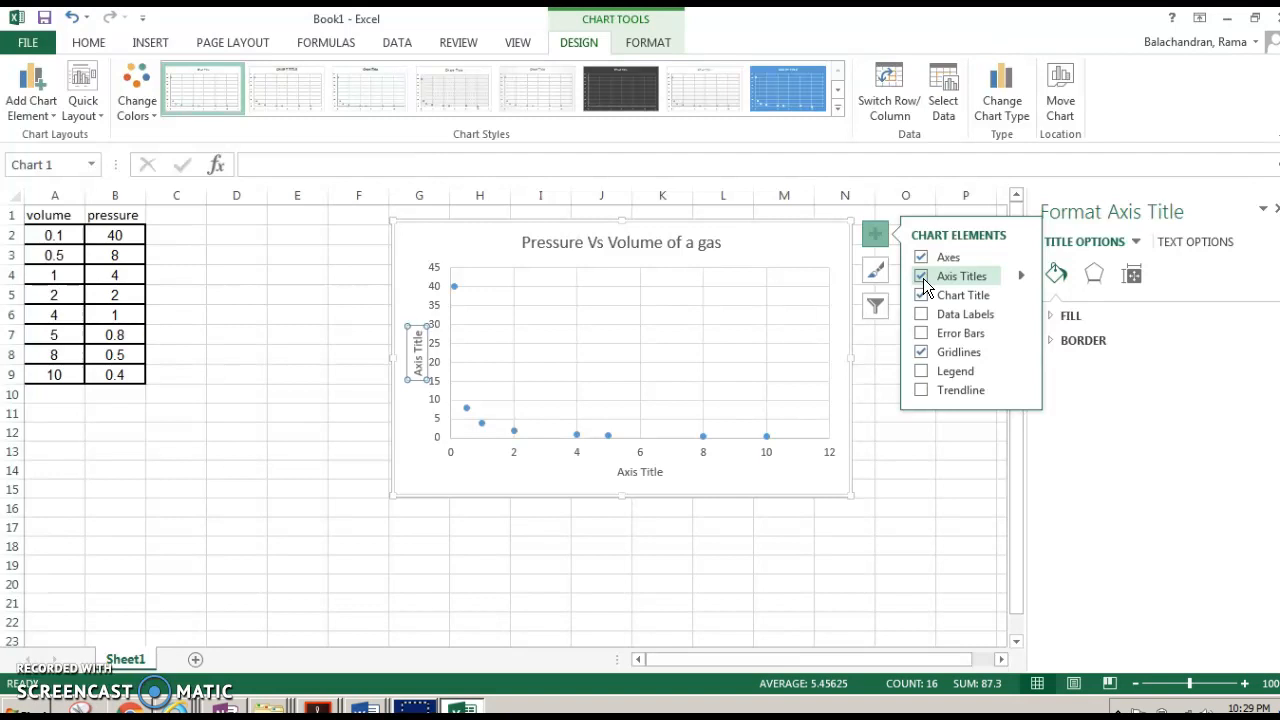
click(922, 322)
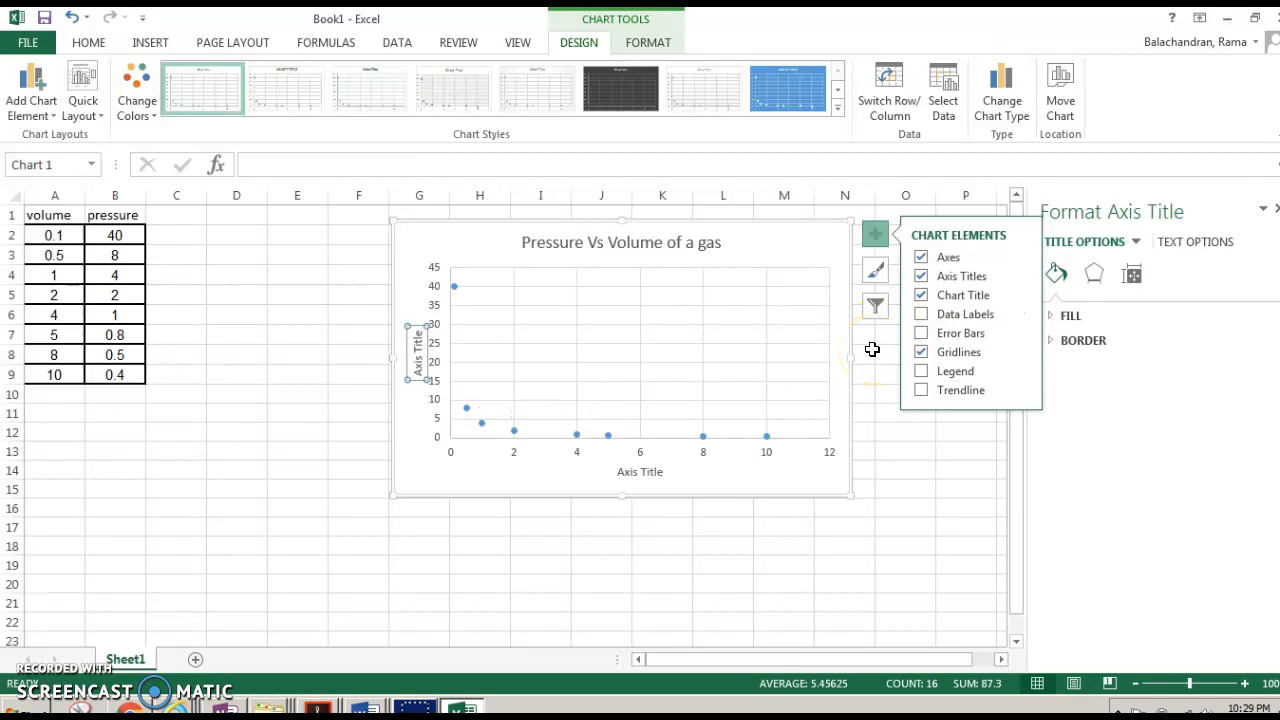
- Set the horizontal axis title to 'volume in m3'
click(655, 471)
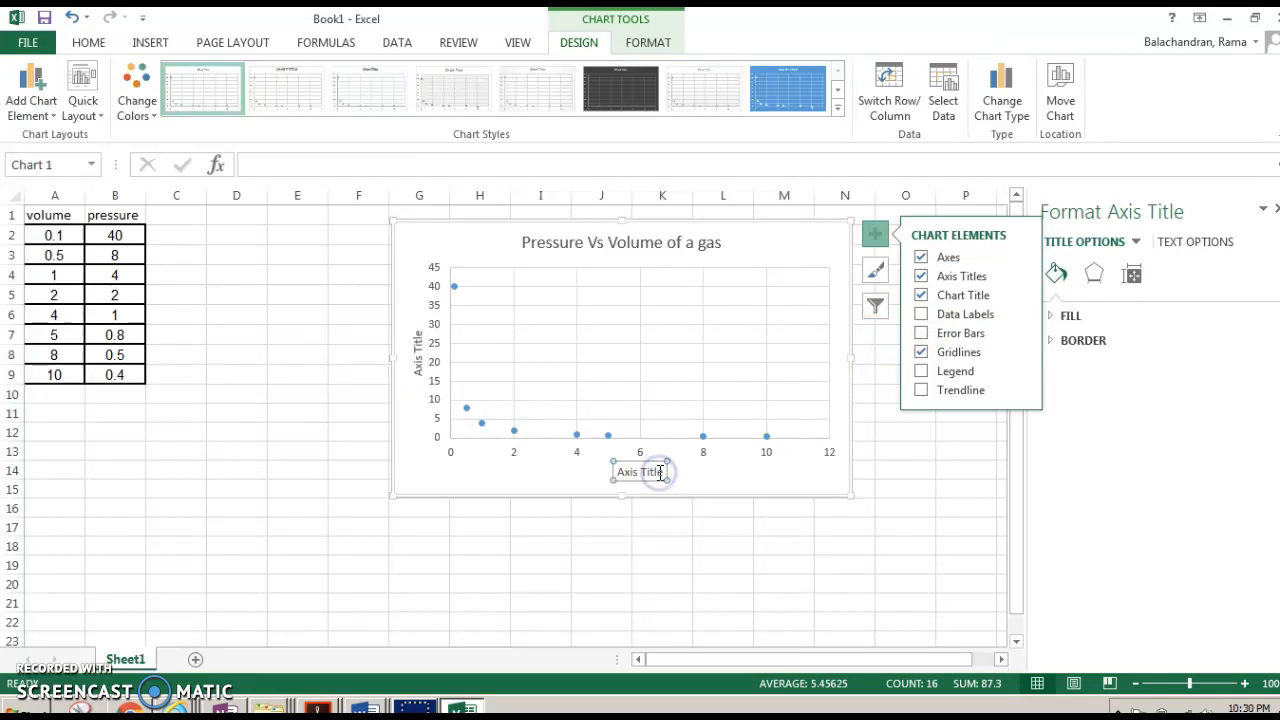
click(662, 472)
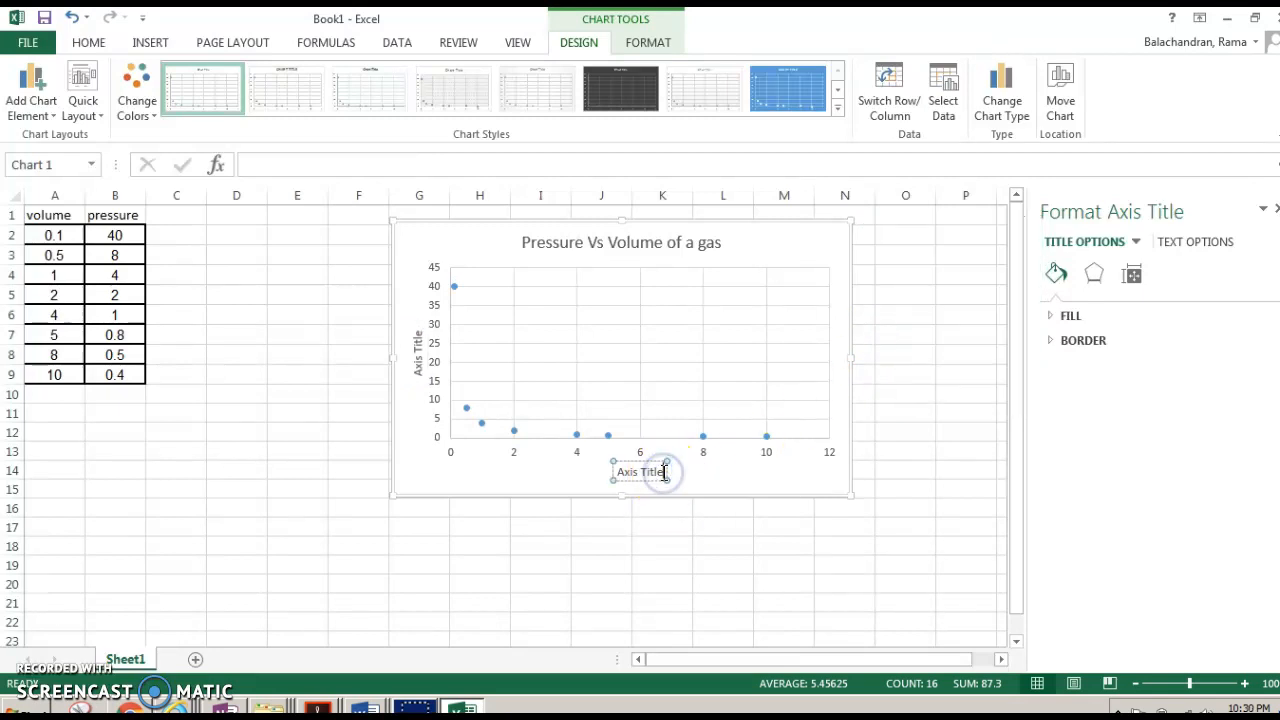
key(BackSpace)
key(BackSpace)
key(BackSpace)
key(BackSpace)
key(BackSpace)
key(BackSpace)
key(BackSpace)
key(BackSpace)
key(BackSpace)
key(BackSpace)
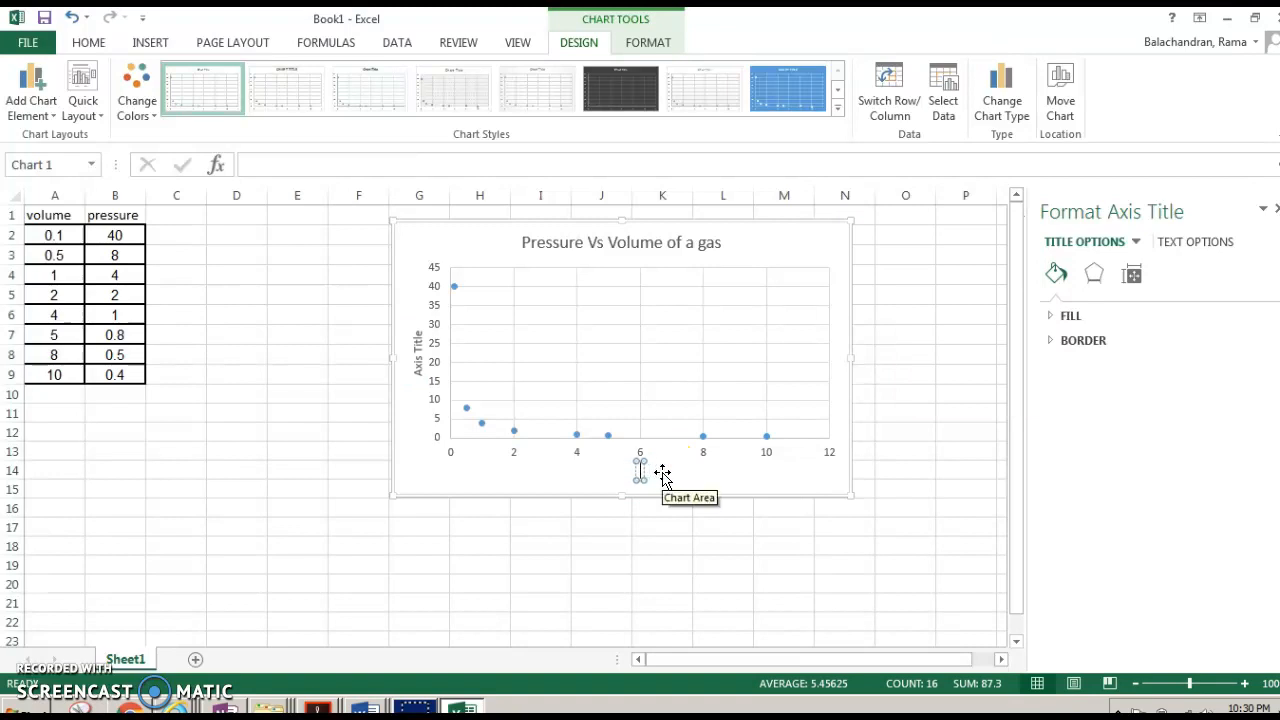
text(volume in)
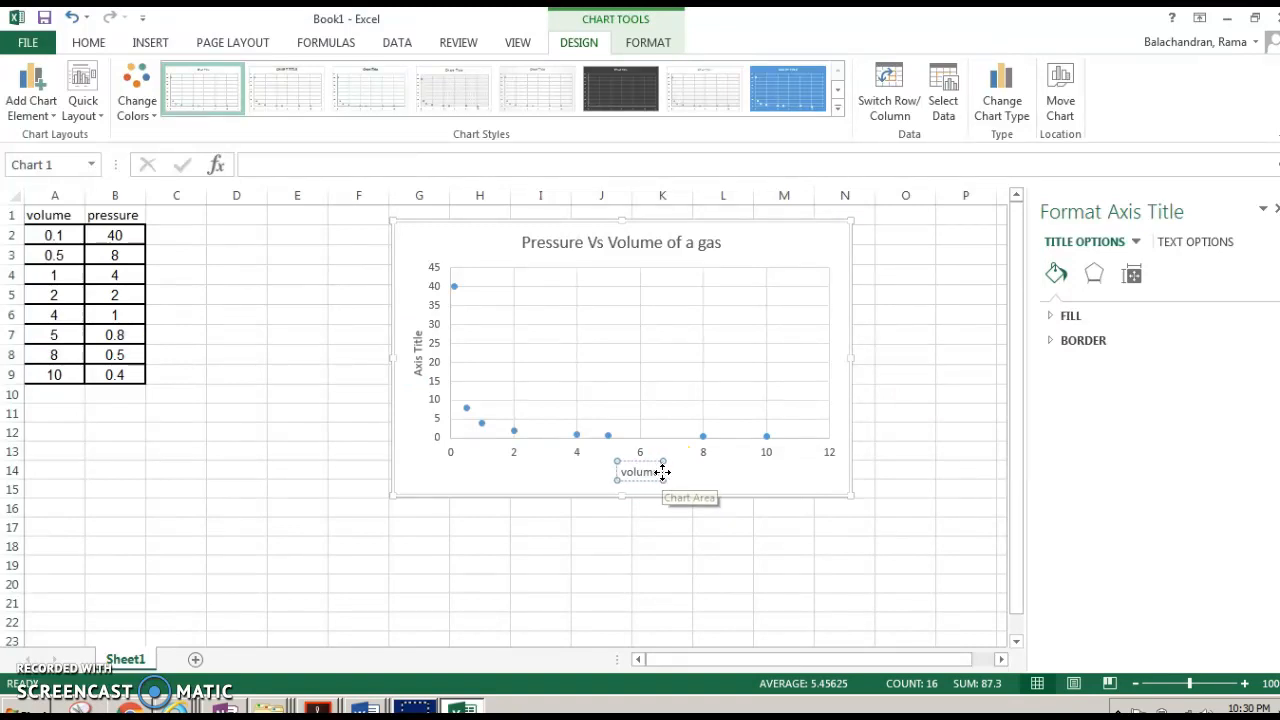
text( m3)
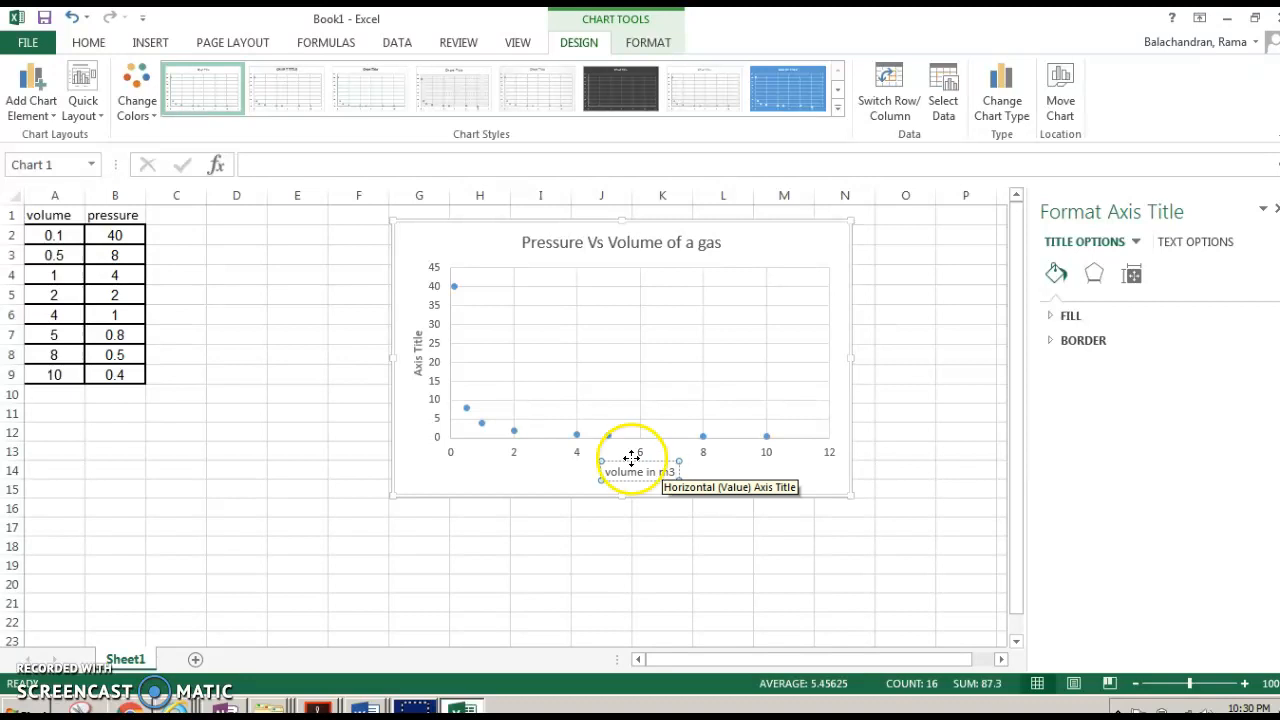
- Set the vertical axis title to 'Pressure in pascals'
click(418, 358)
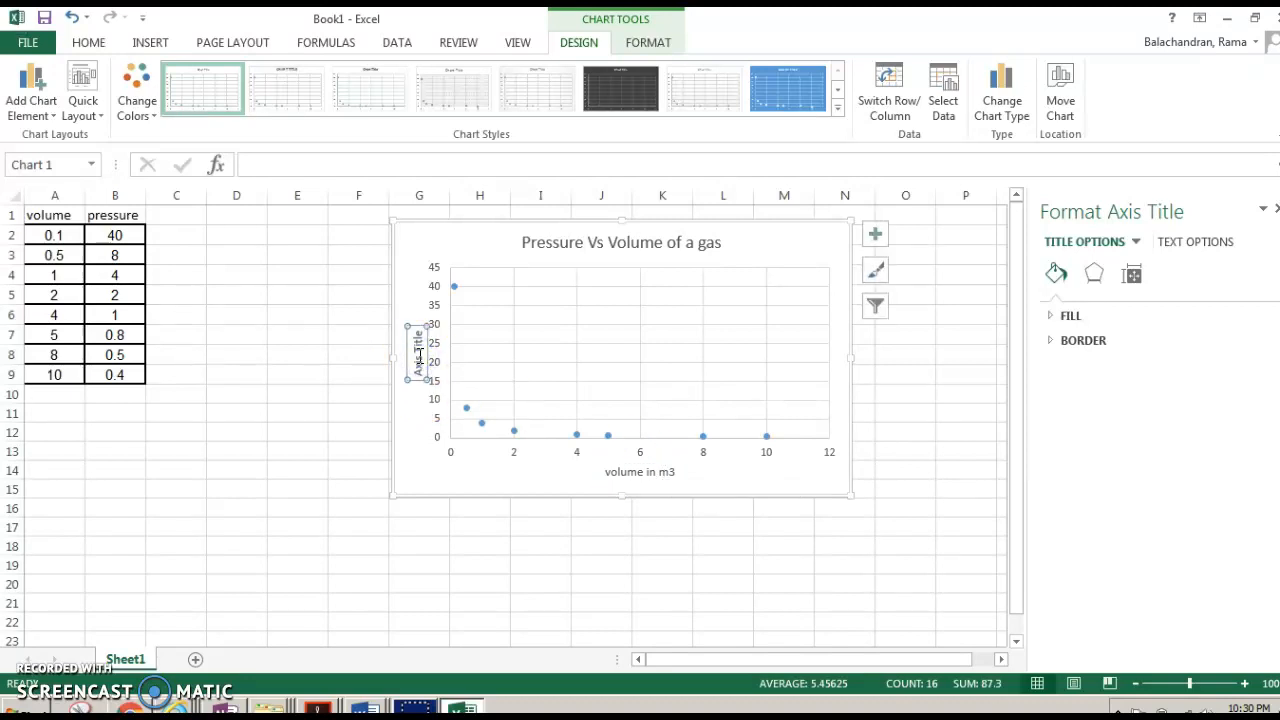
text(P)
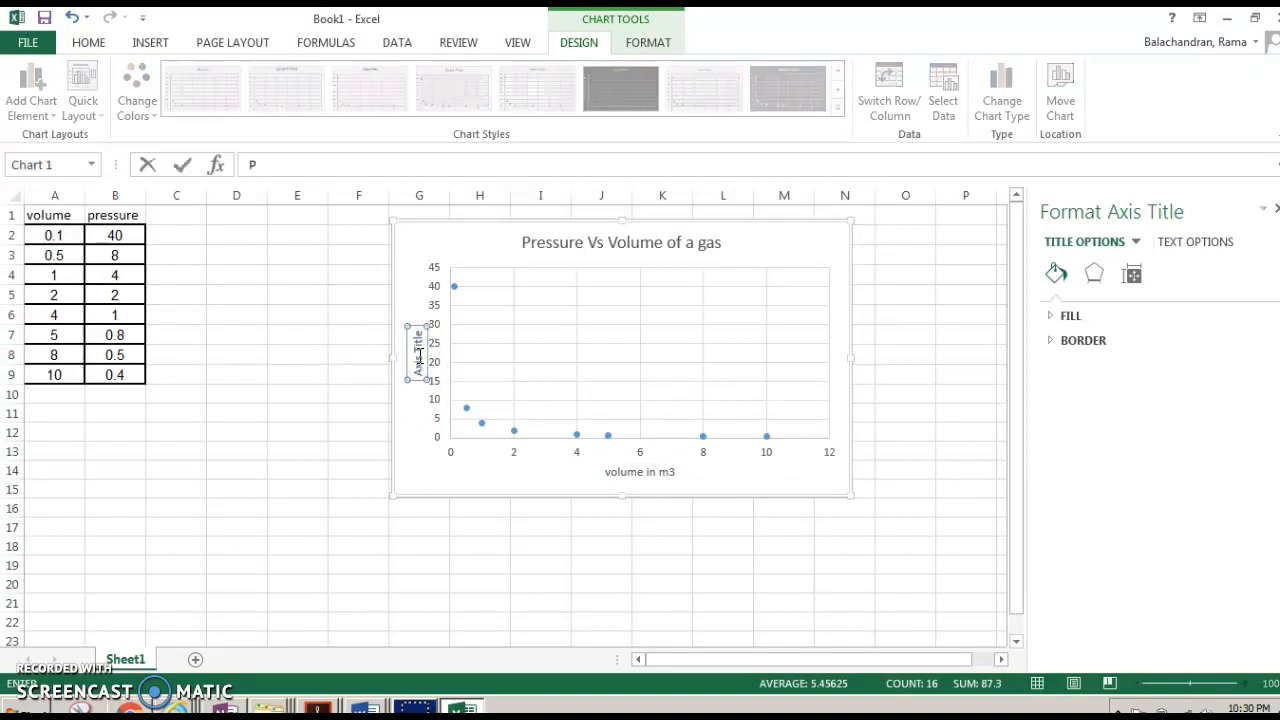
text(ressure in pascals)
click(723, 495)
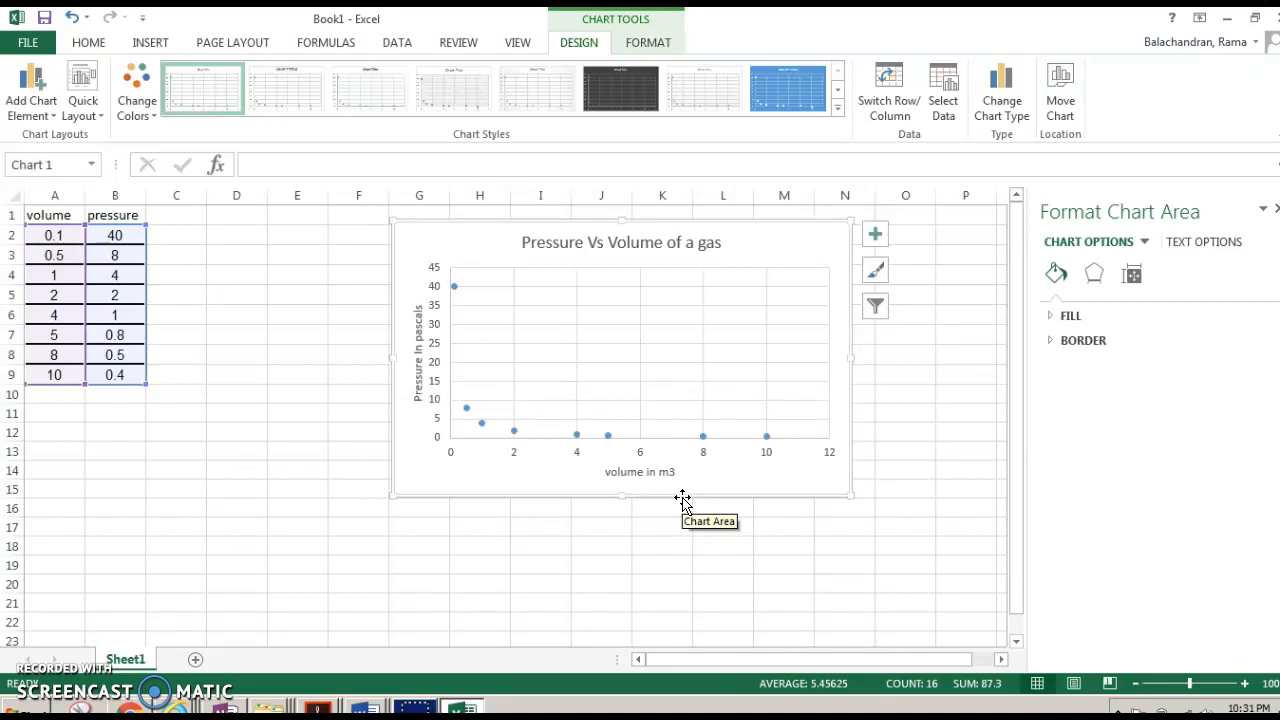
- Switch to the Word document containing the V and P table
mouse_move(365, 708)
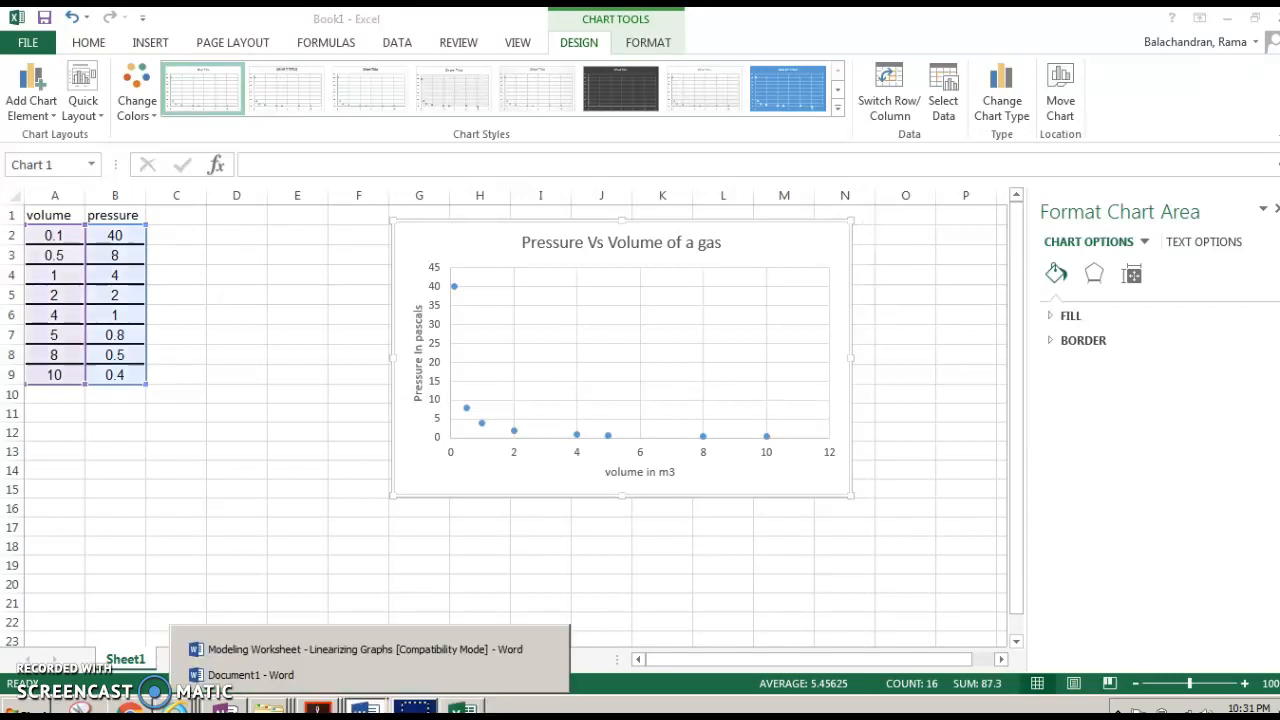
click(316, 650)
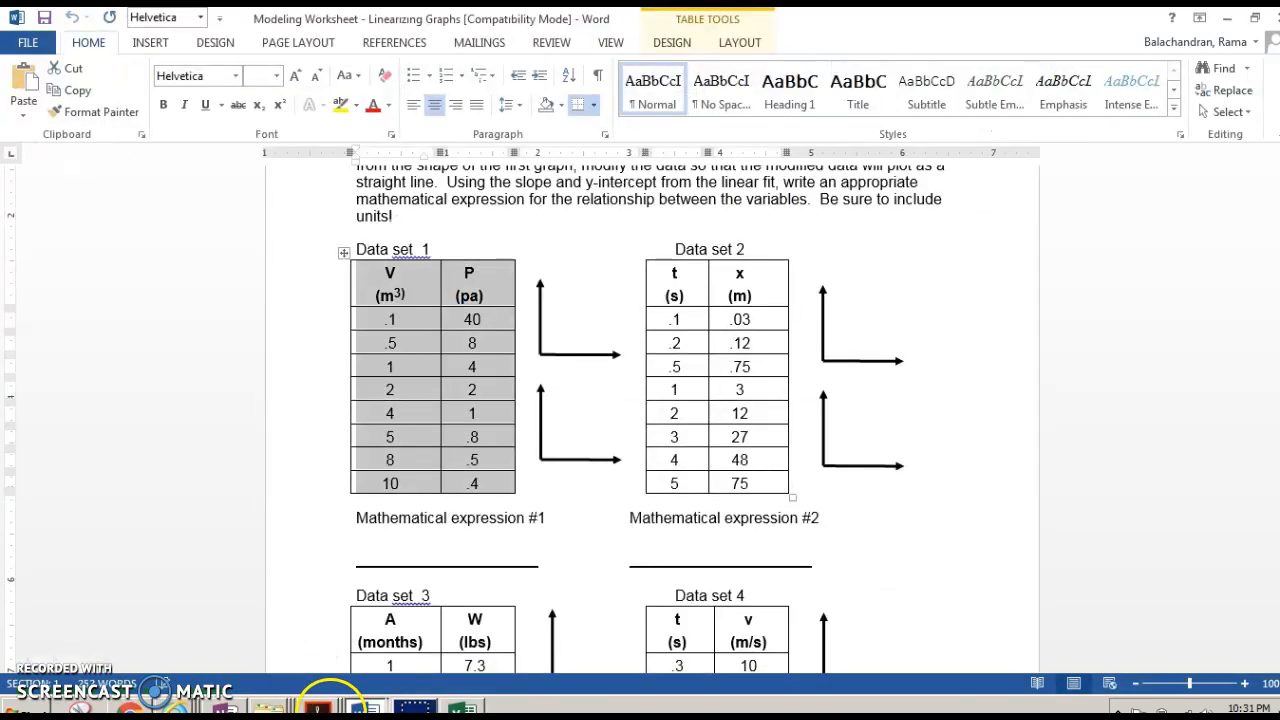
click(315, 678)
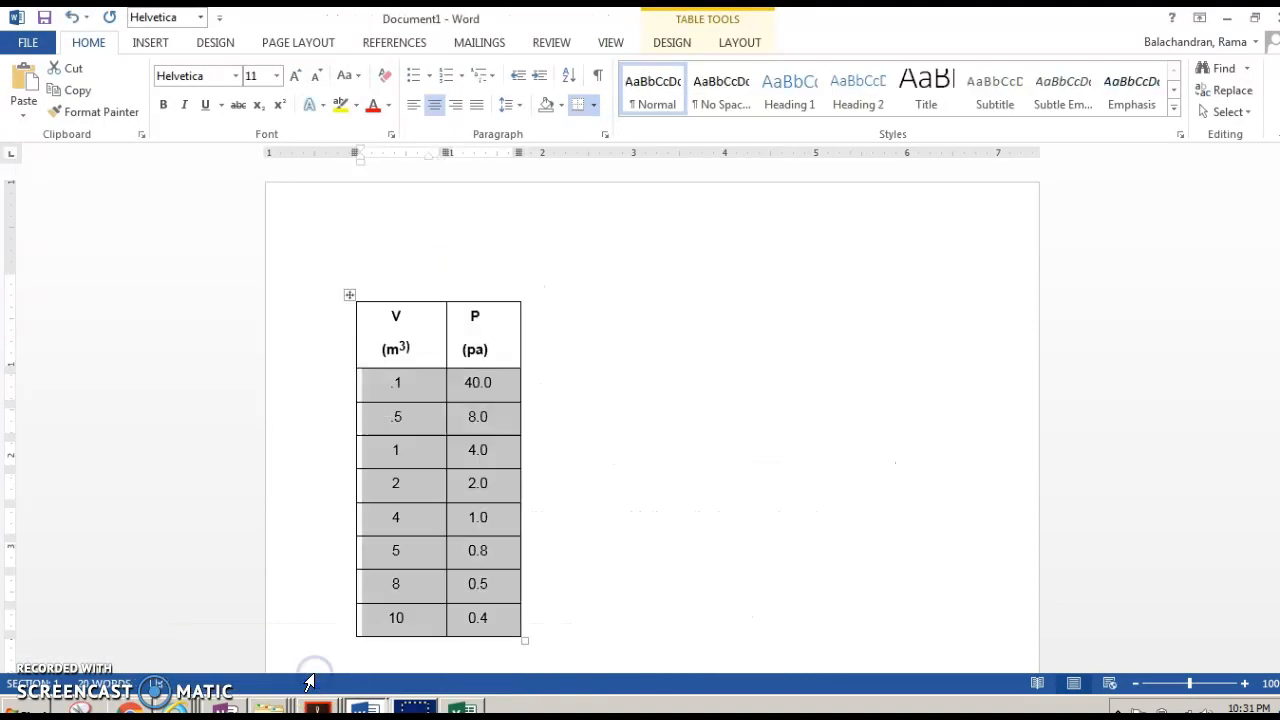
click(649, 363)
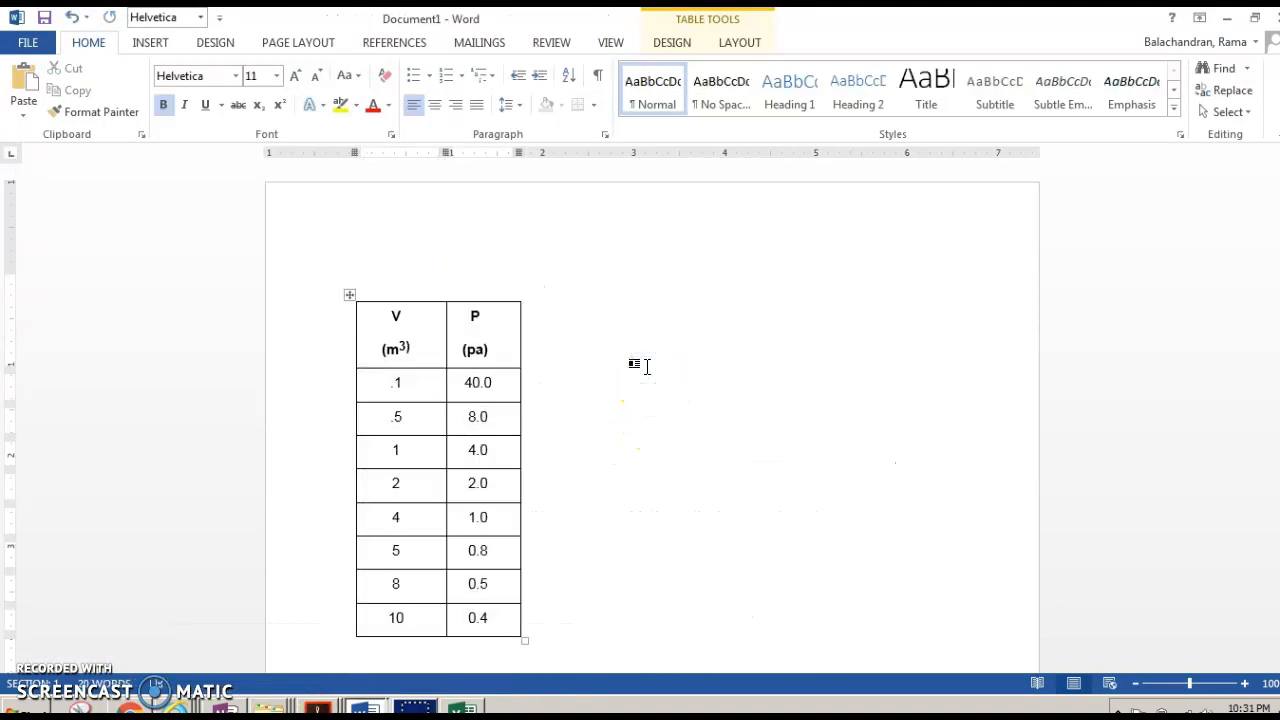
key(Right)
text(O)
key(BackSpace)
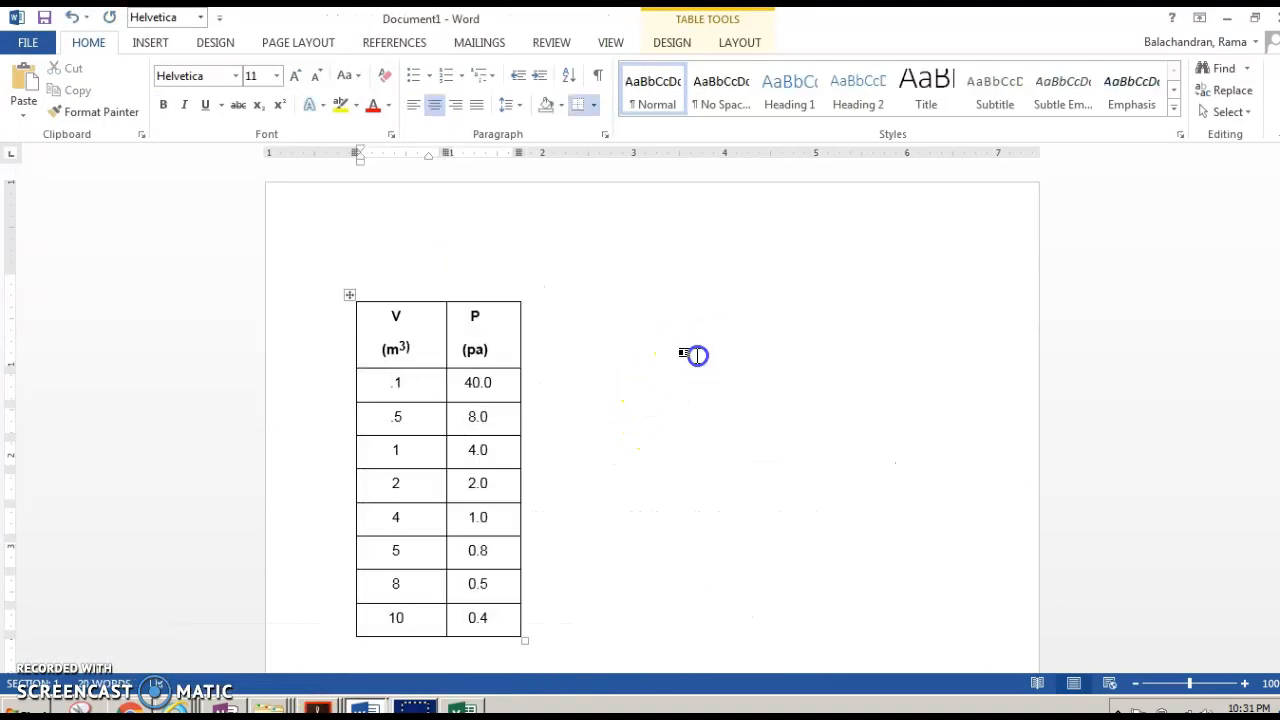
click(694, 352)
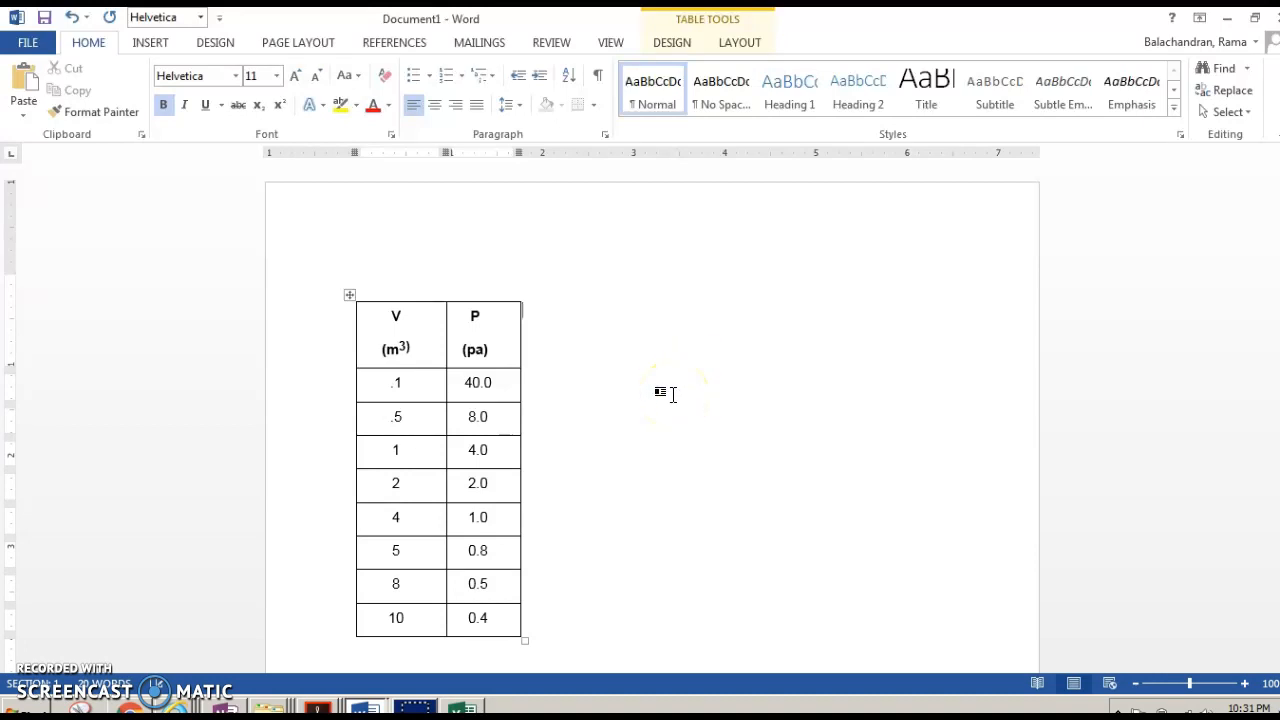
key(Right)
text(P)
key(BackSpace)
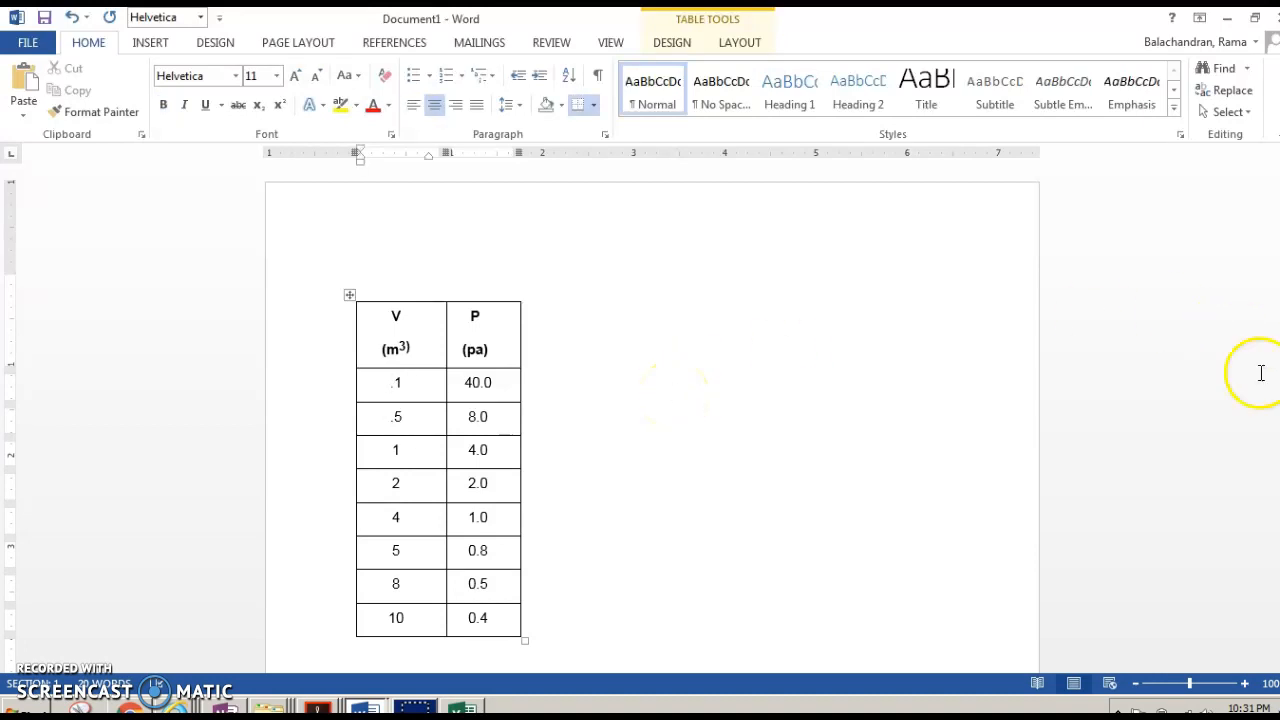
- Below the table, add the note 'If P is inversely proportional to V, P is directly proportional to 1/V'
scroll(528, 540, down, 5)
click(470, 463)
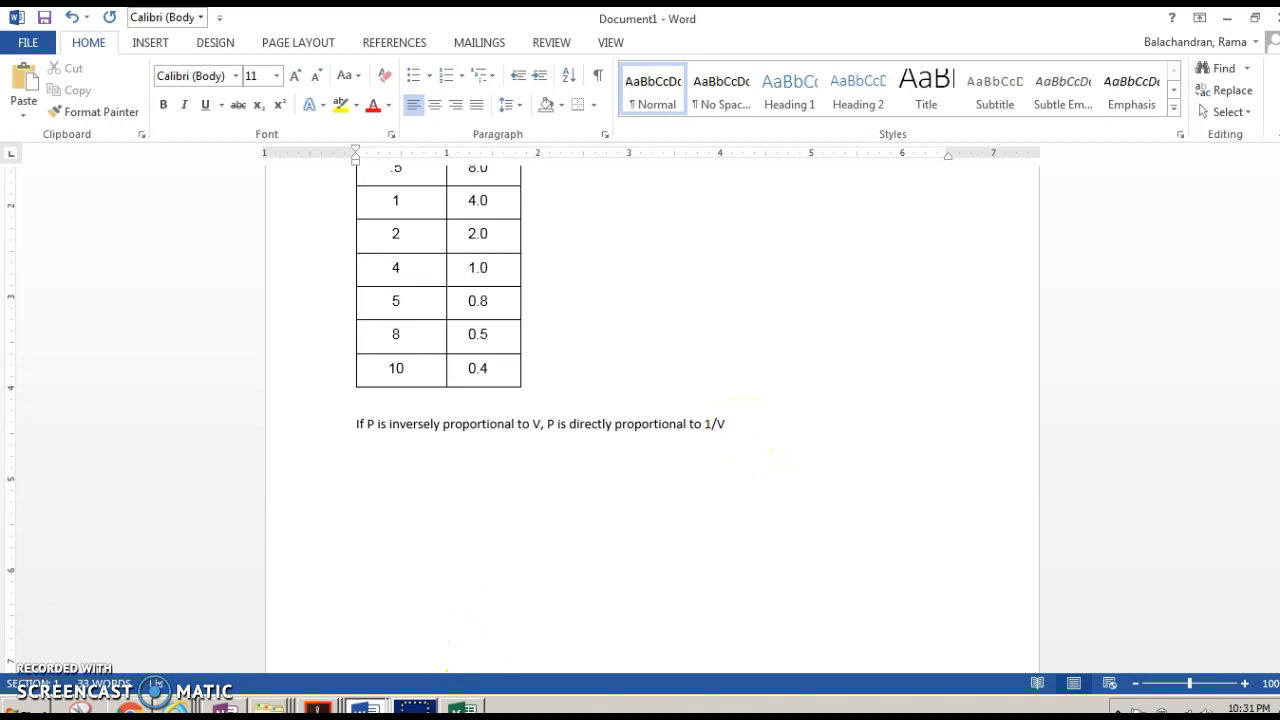
- Return to the spreadsheet and copy the volume values from A2:A9 into A12:A19
click(462, 709)
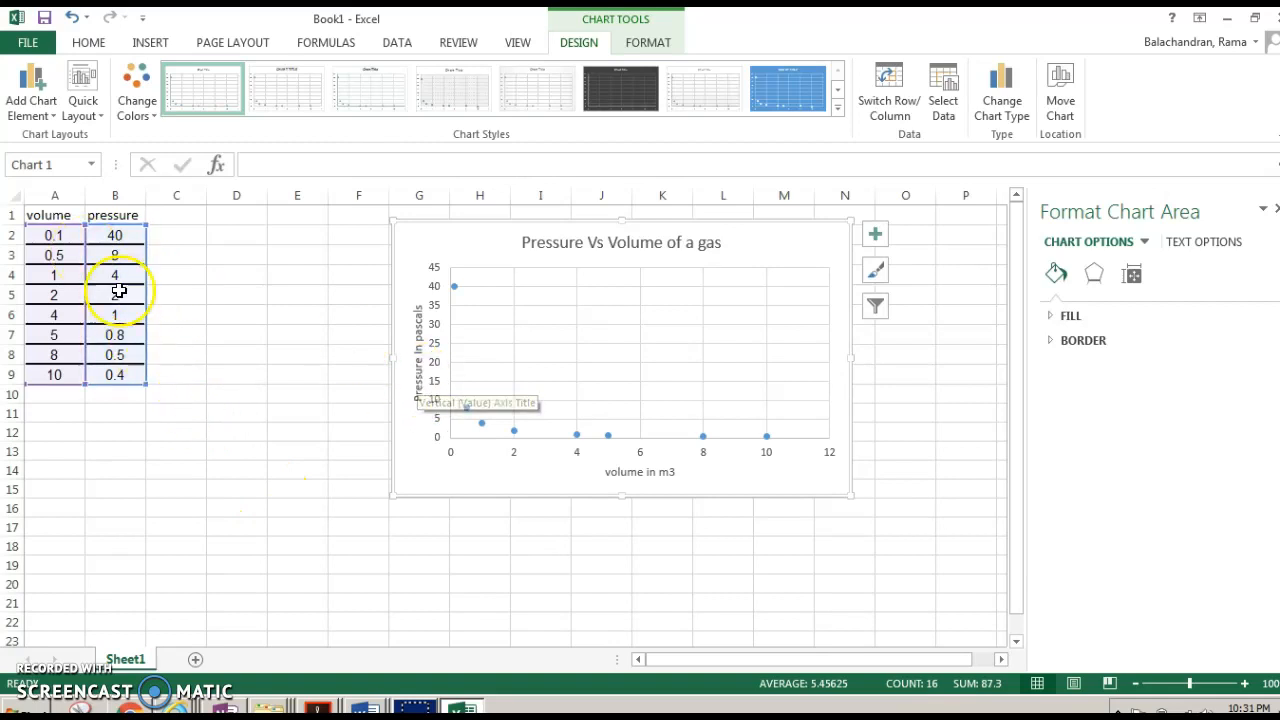
drag(61, 241, 64, 375)
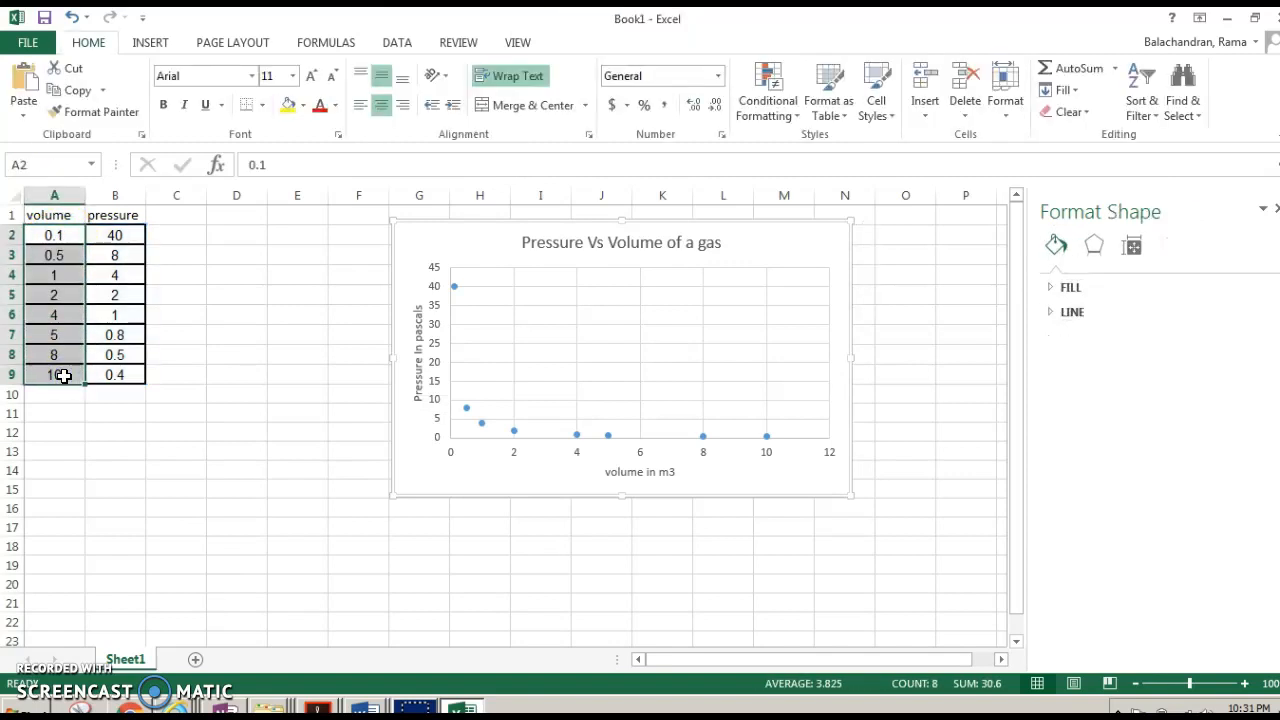
key(ctrl+c)
click(74, 432)
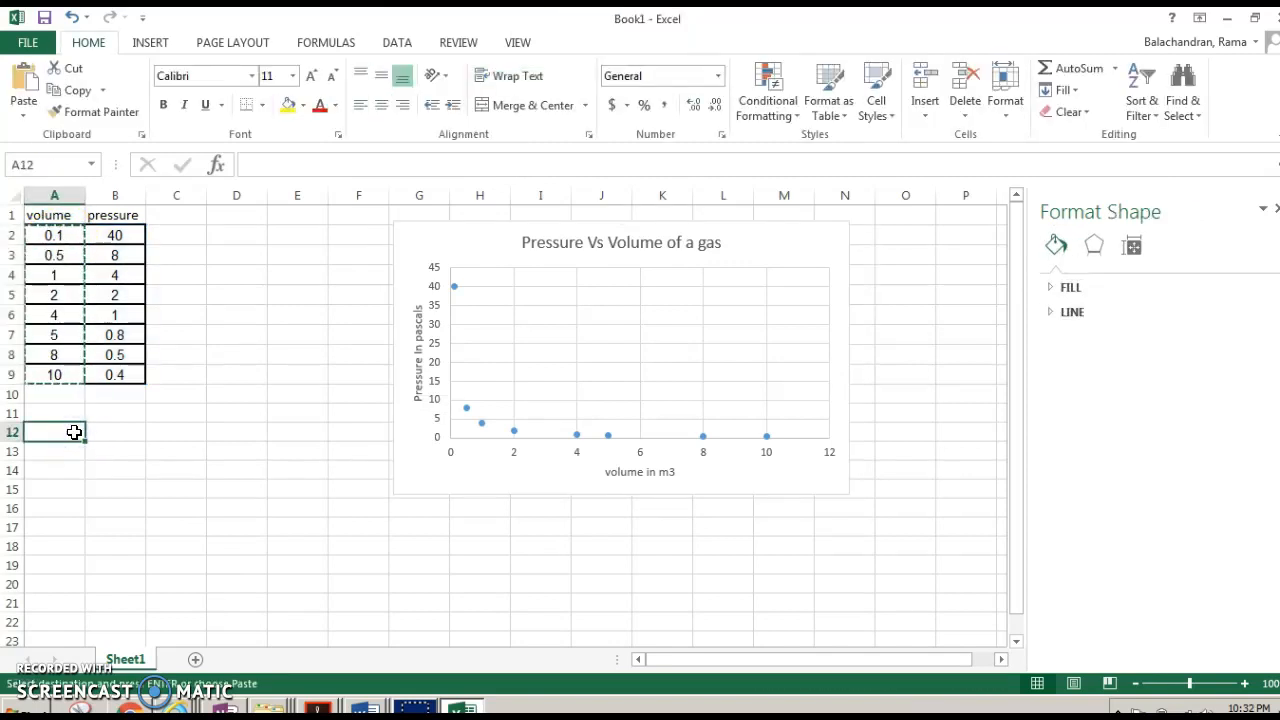
key(ctrl+v)
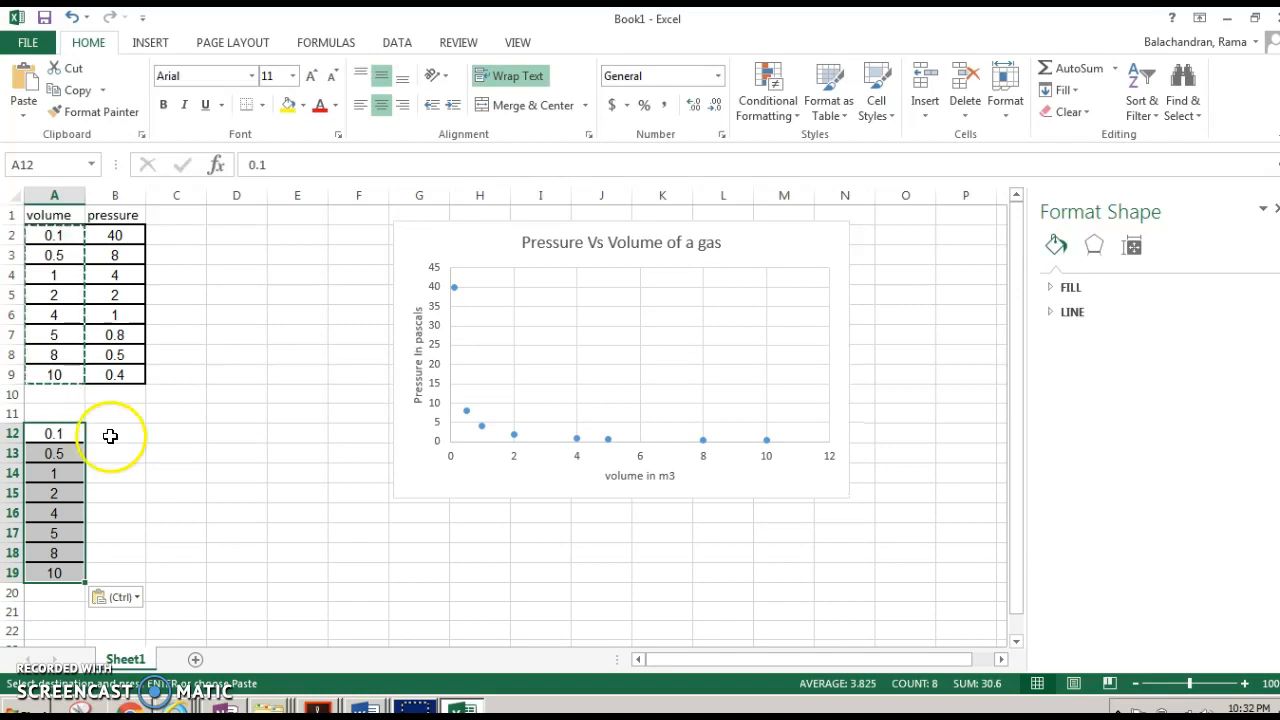
- Label the new columns with headers 'V' in A11 and '1/V' in B11
click(67, 411)
text(V)
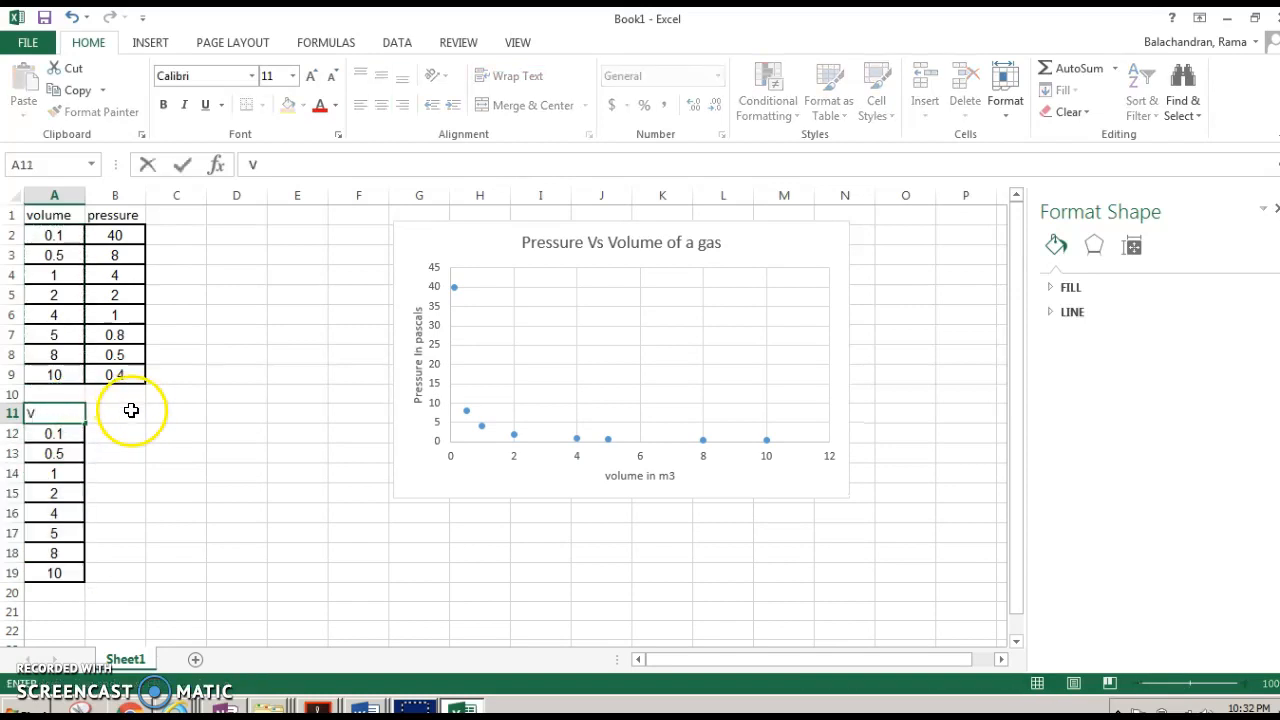
click(120, 412)
text(1/V)
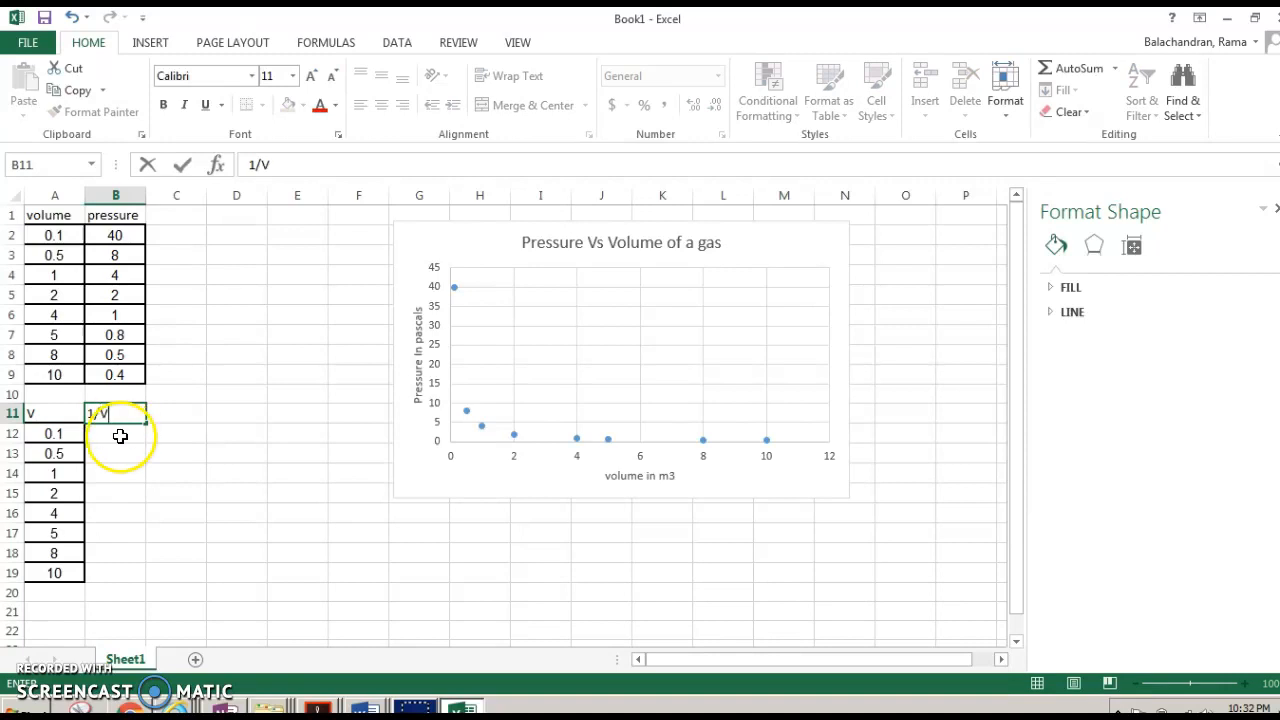
- Enter the formula =1/A12 in B12 and fill it down through B19
click(120, 436)
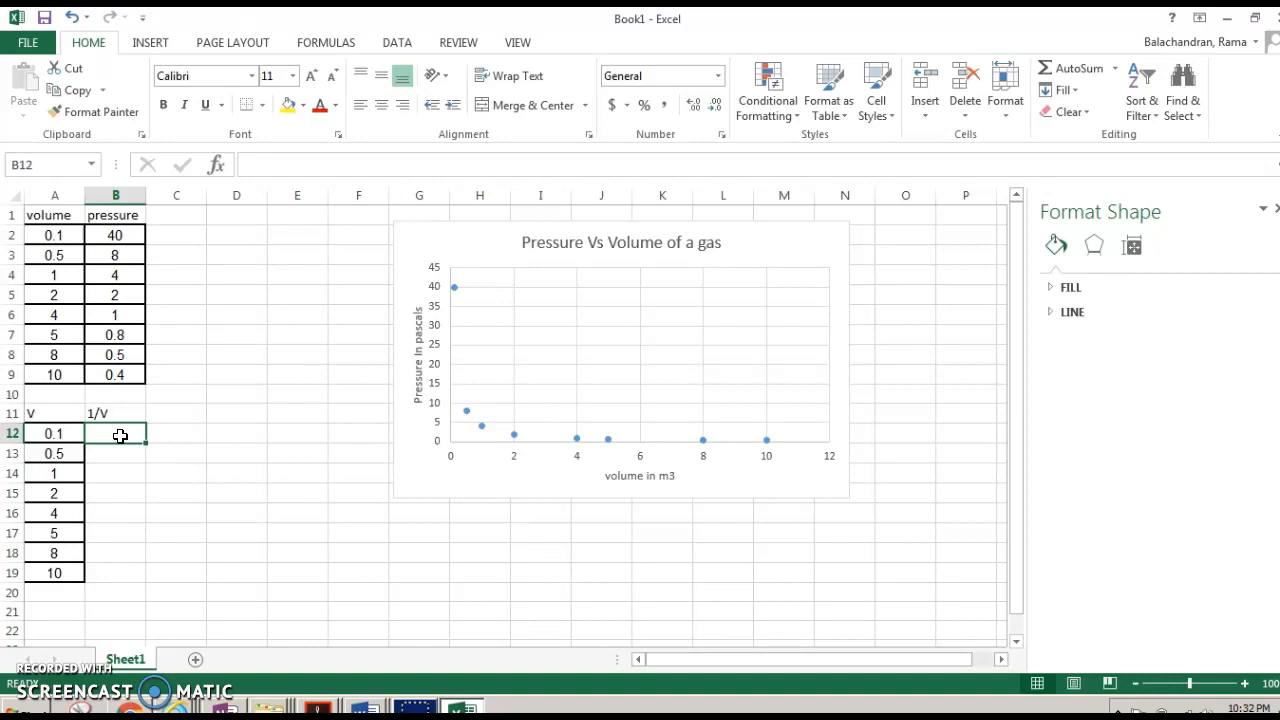
text(=1/)
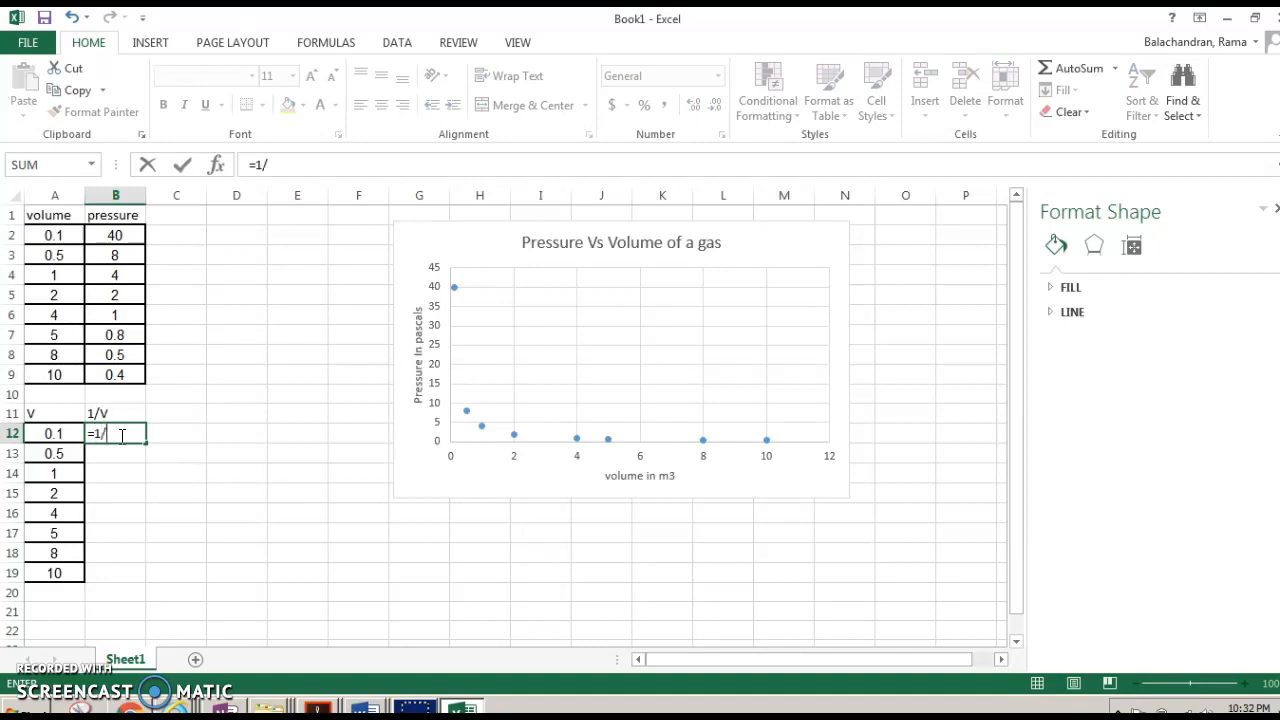
click(52, 434)
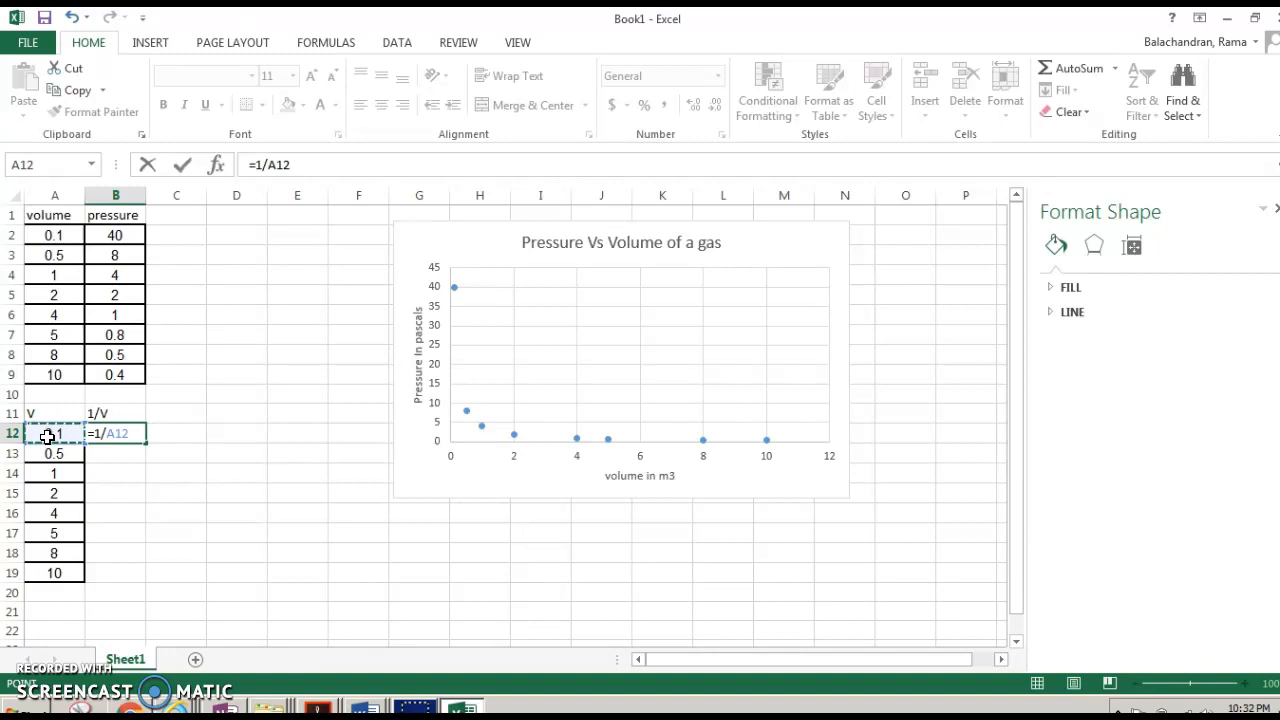
key(Return)
click(128, 449)
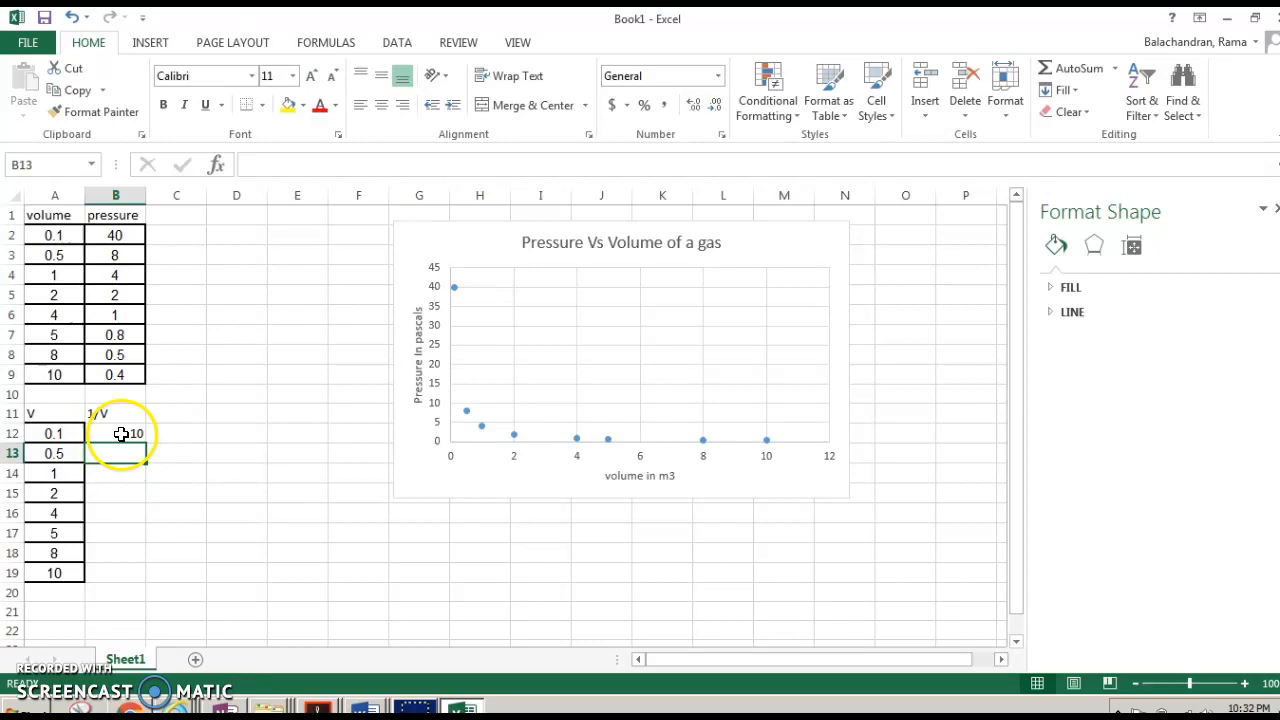
click(119, 433)
drag(146, 443, 139, 579)
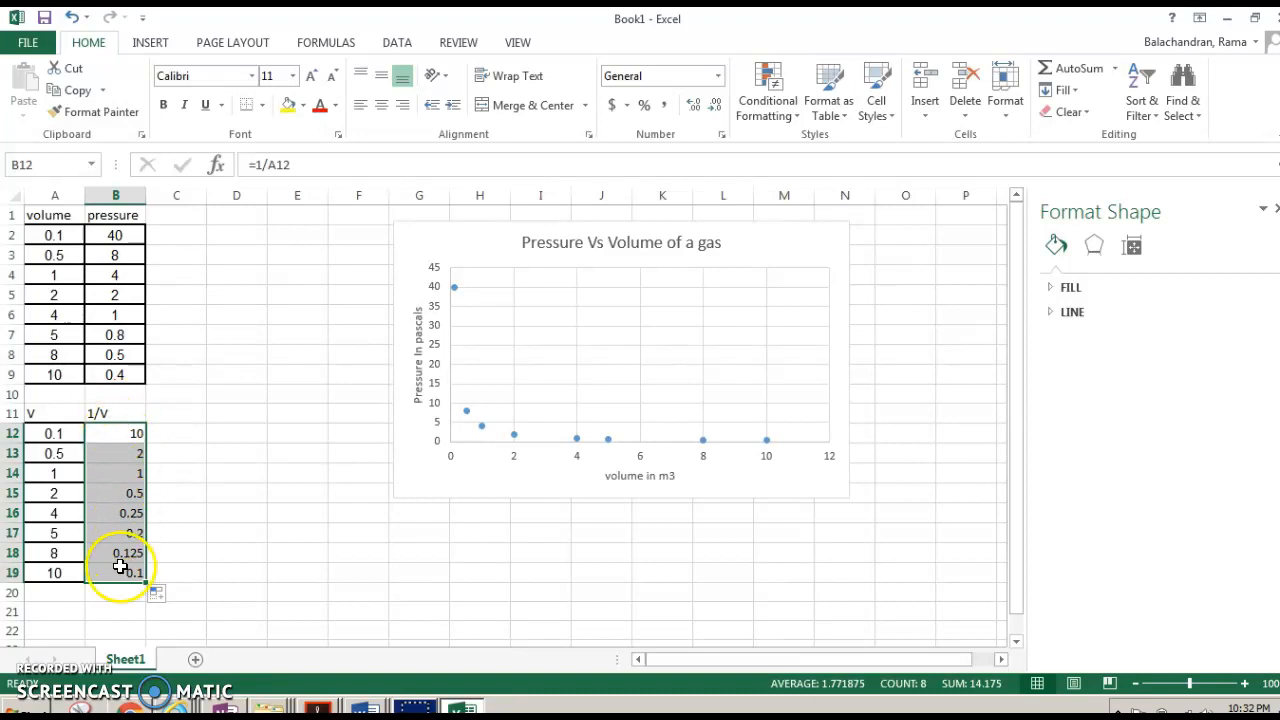
- Copy the pressure values from B2:B9 into C12:C19
drag(114, 235, 126, 375)
key(ctrl+c)
click(182, 433)
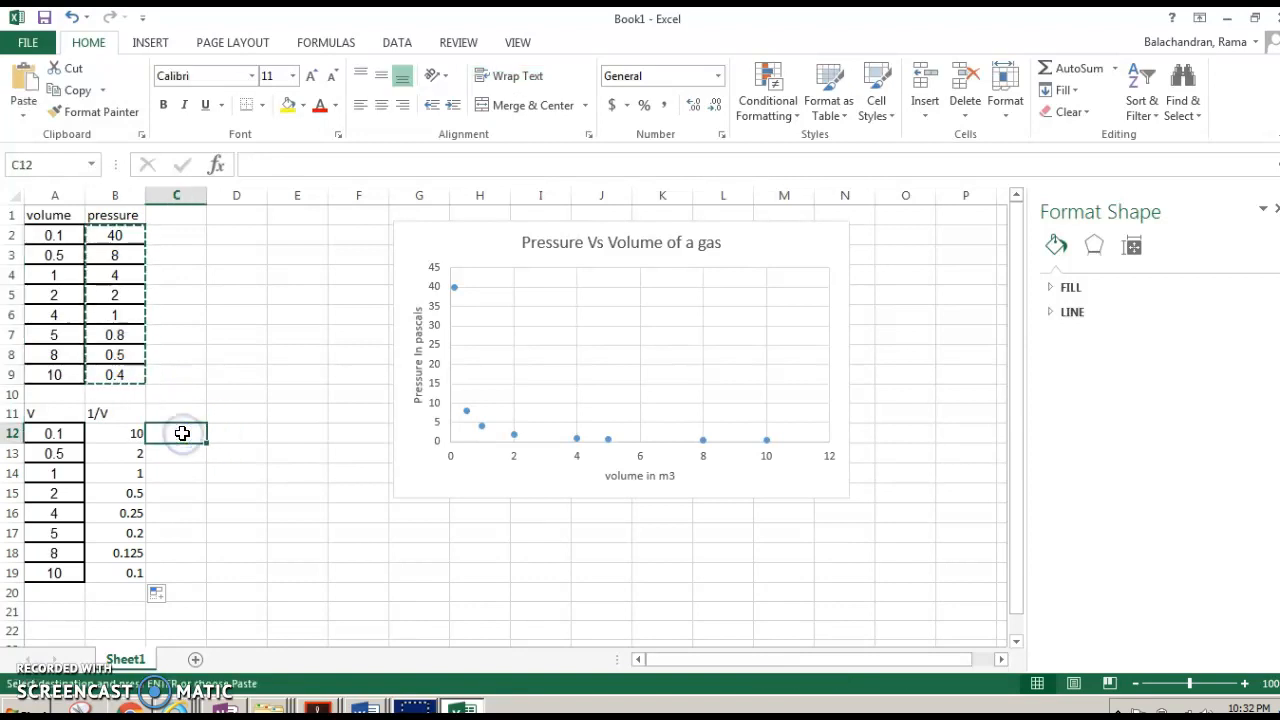
key(ctrl+v)
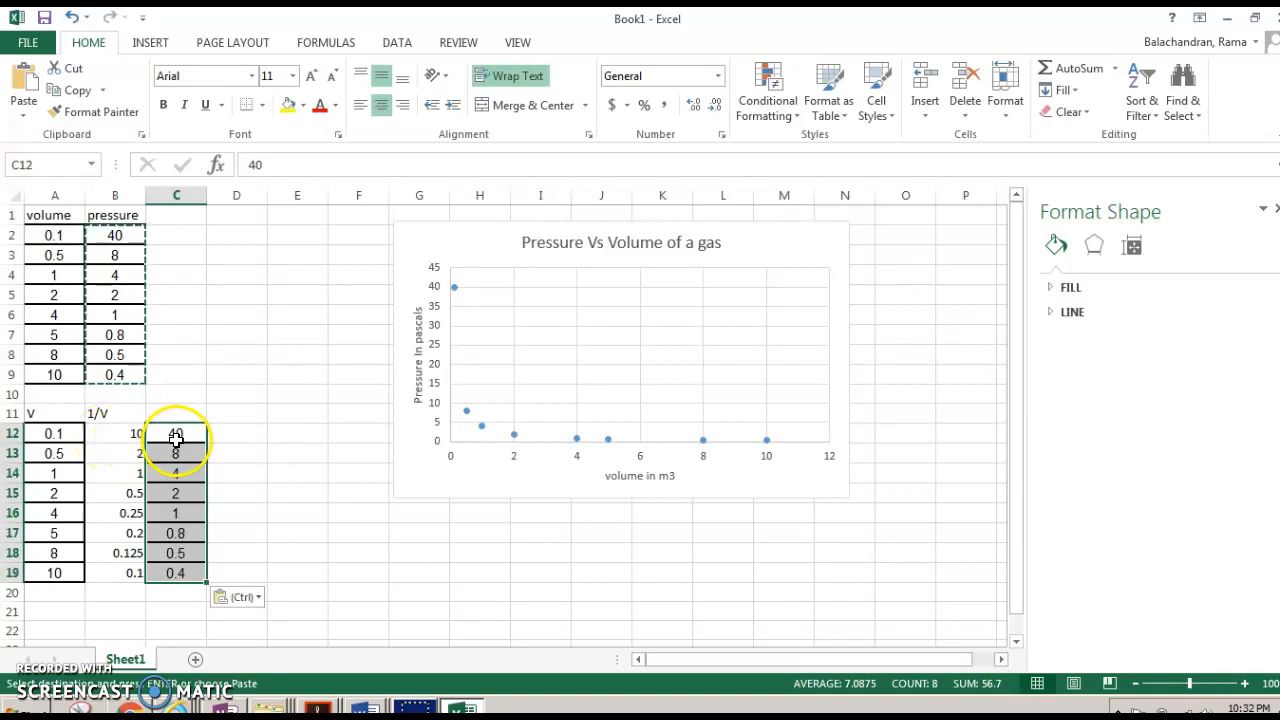
- Select the 1/V and pressure columns and insert a scatter chart with markers only
drag(120, 434, 189, 588)
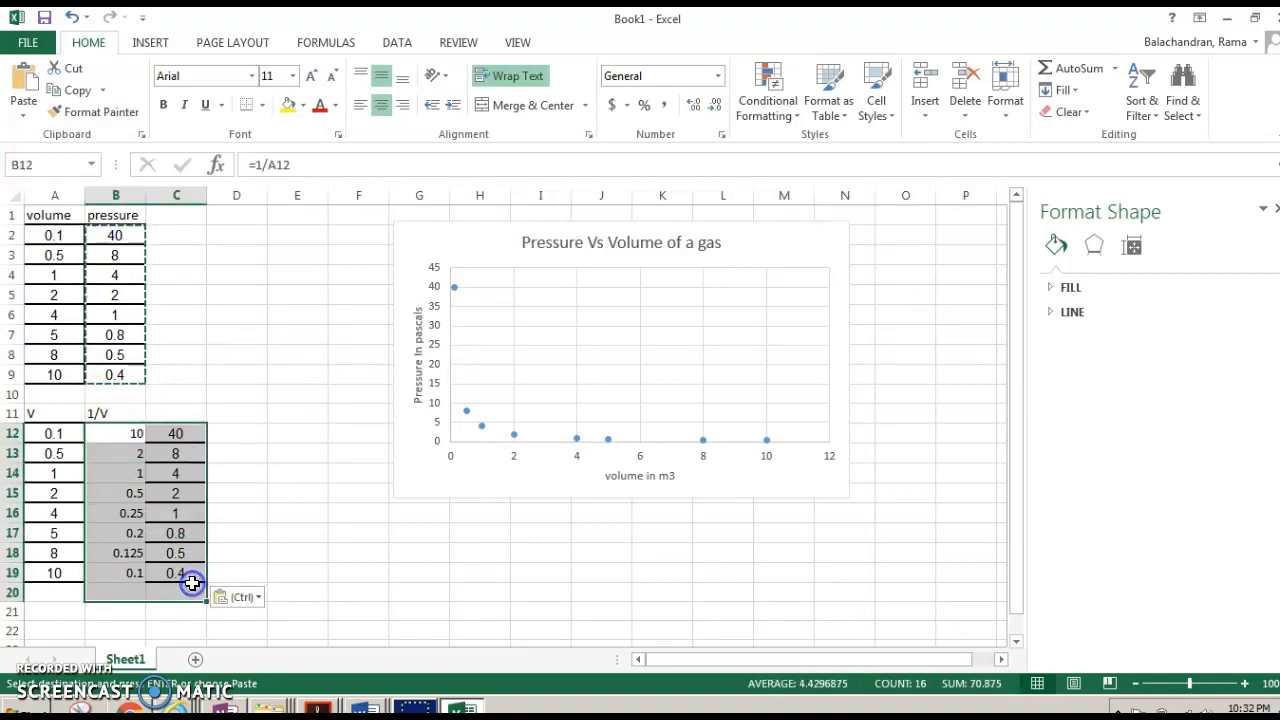
click(149, 43)
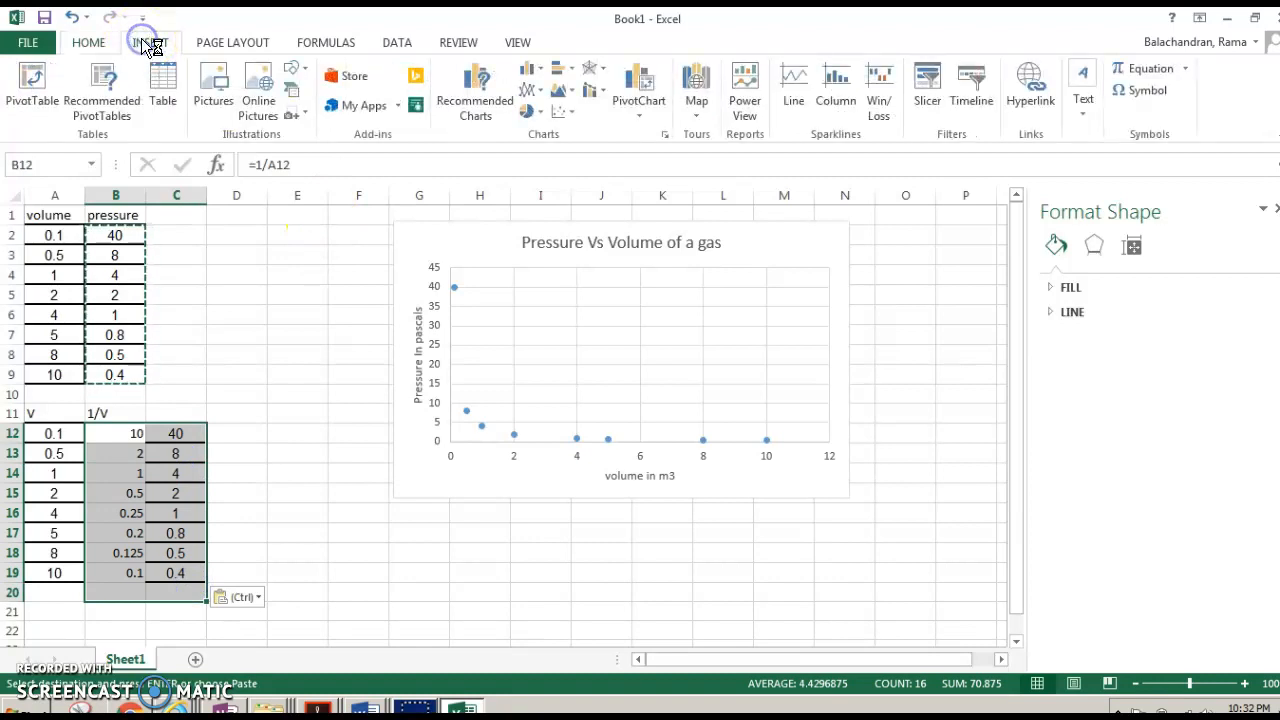
click(564, 114)
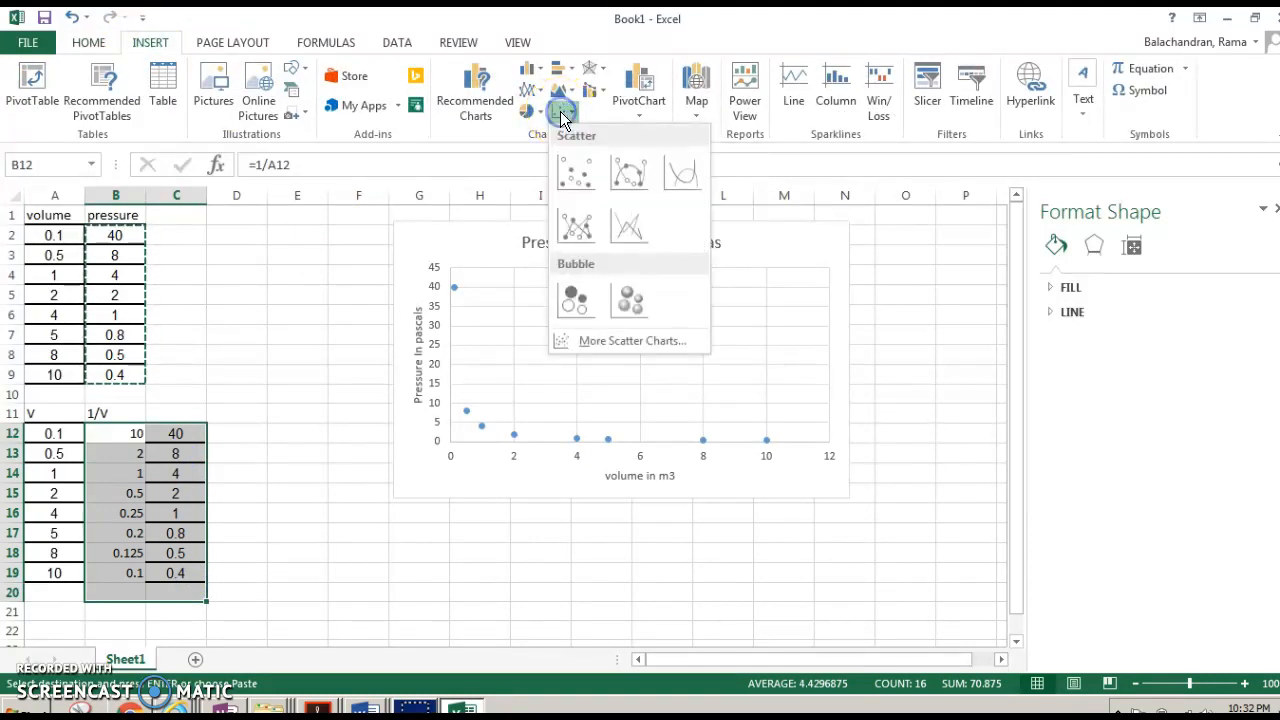
click(588, 188)
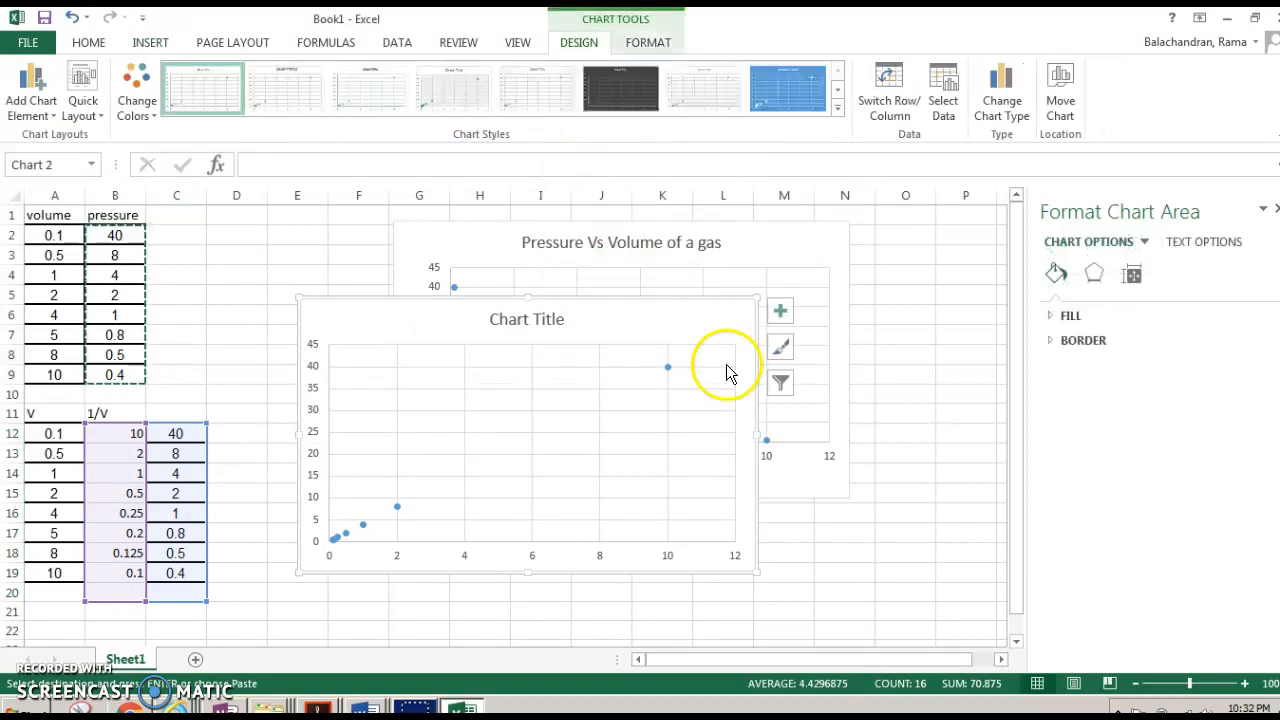
- Delete the original pressure–volume chart and move the new scatter chart up into its place
drag(810, 244, 643, 306)
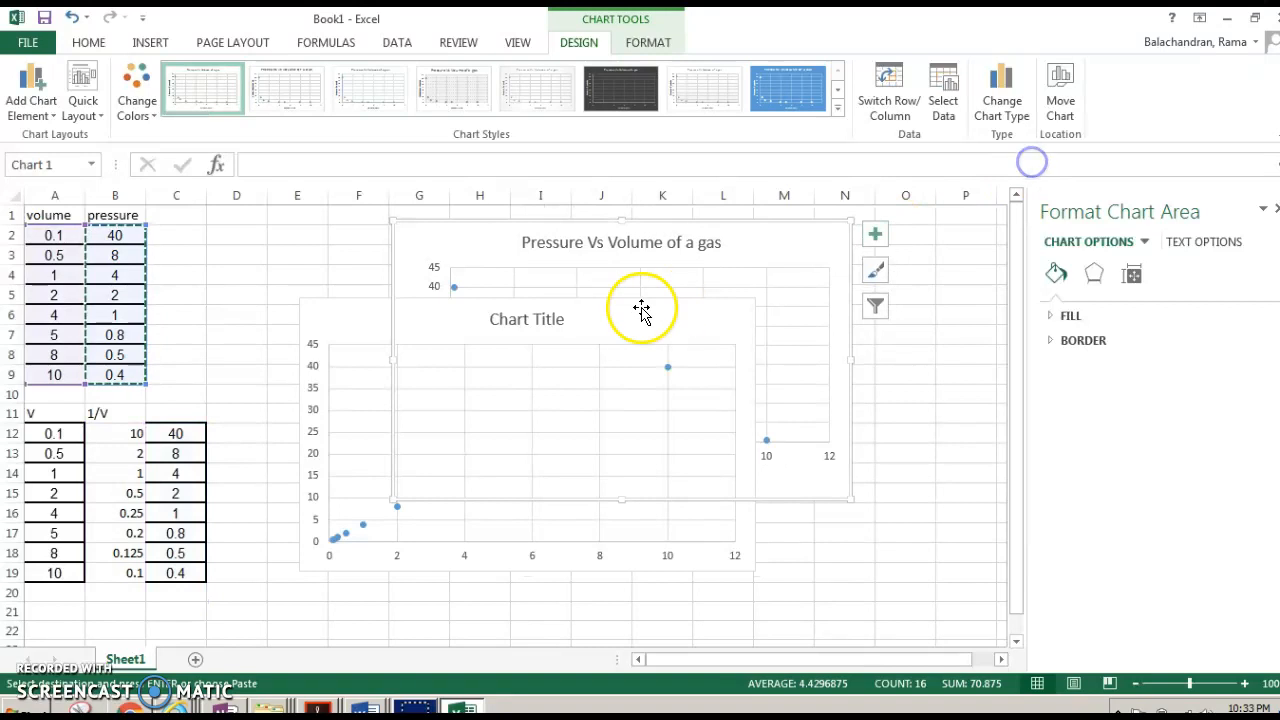
drag(343, 329, 314, 449)
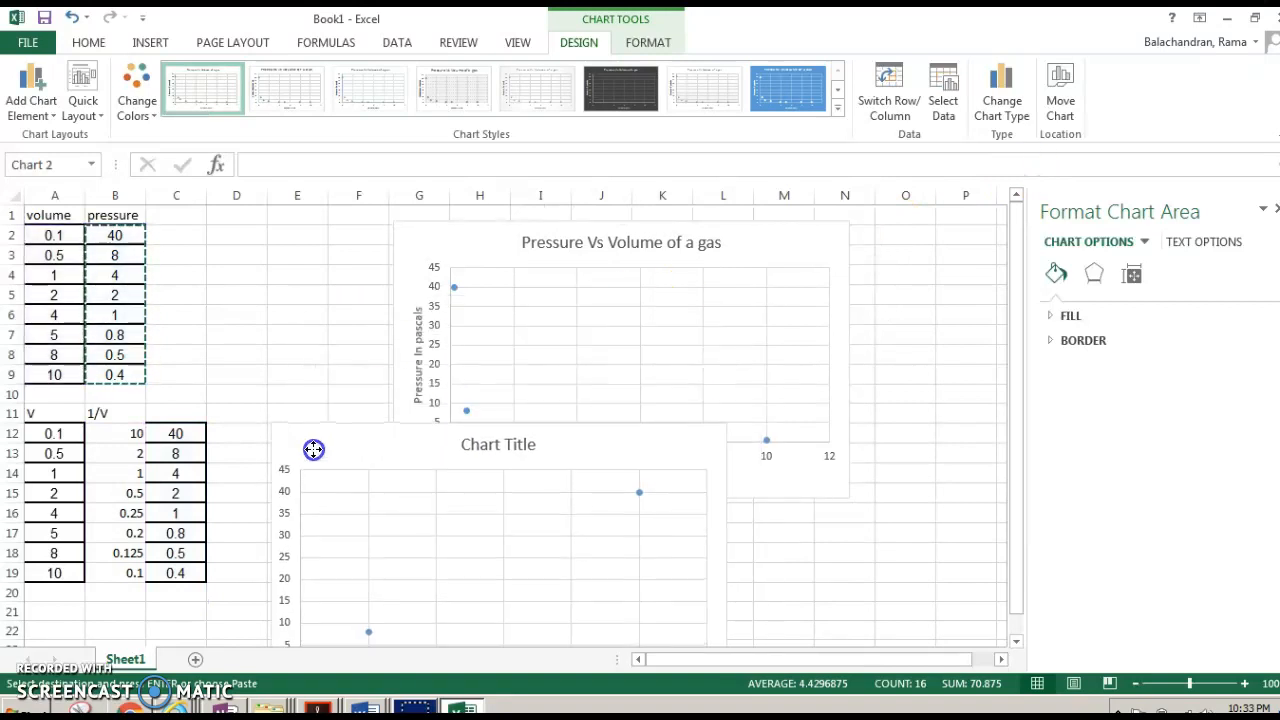
click(477, 240)
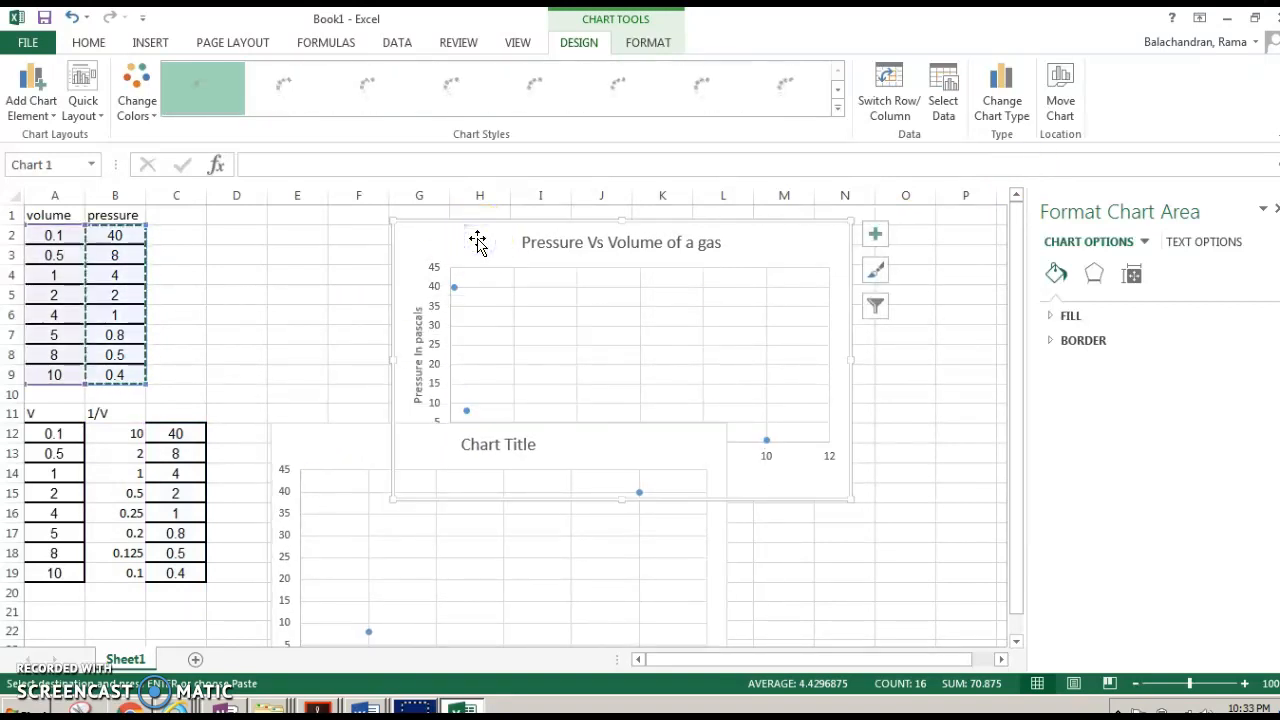
key(Delete)
drag(429, 437, 497, 248)
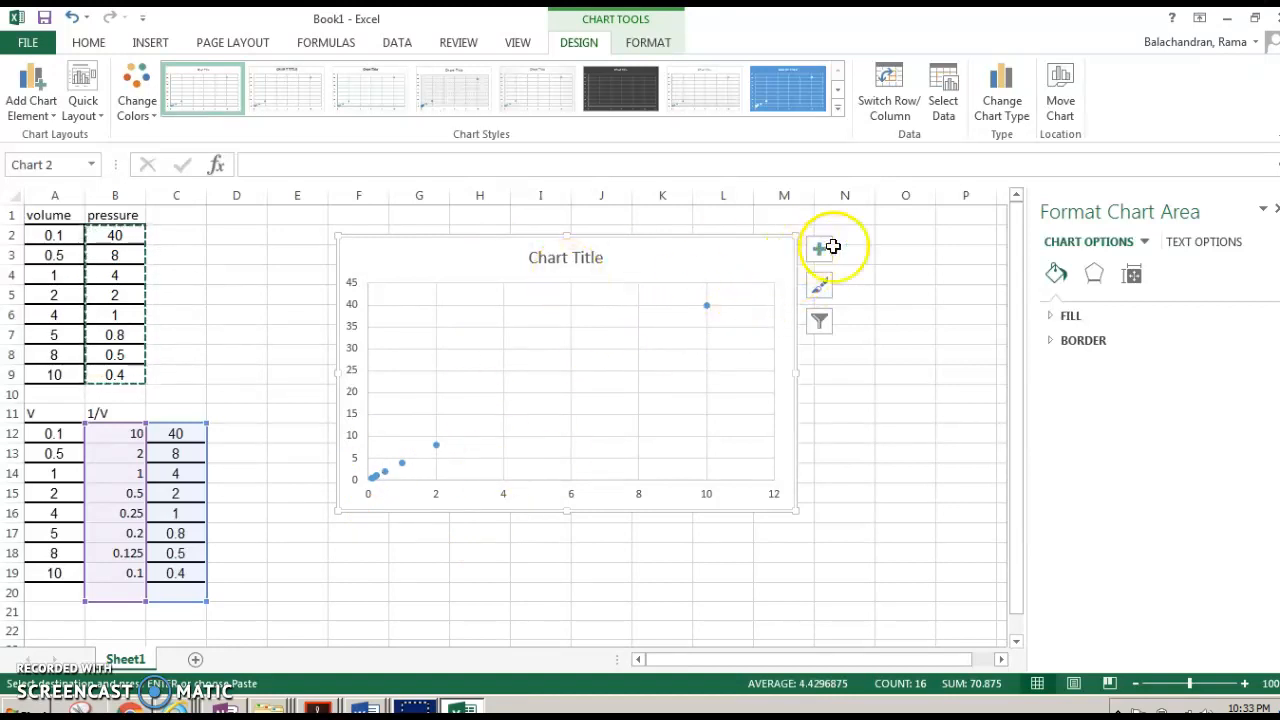
- Set the new chart's title to 'P Vs 1/V'
click(595, 256)
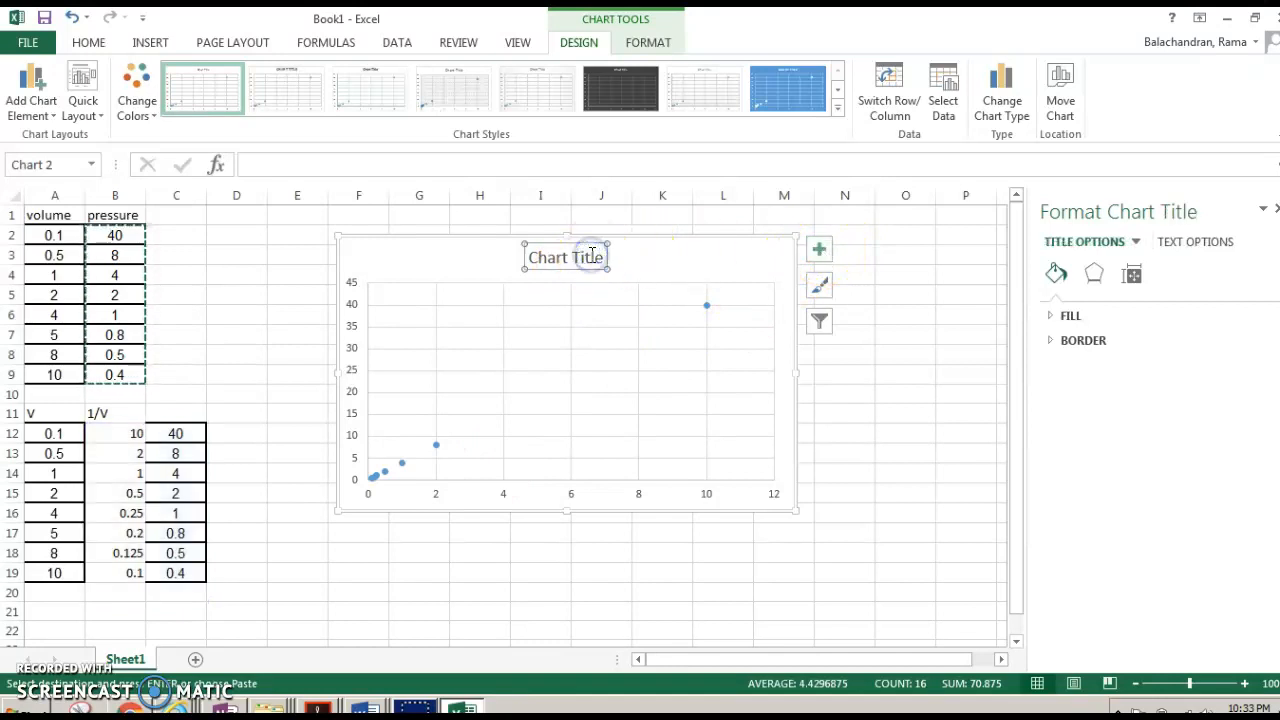
click(599, 257)
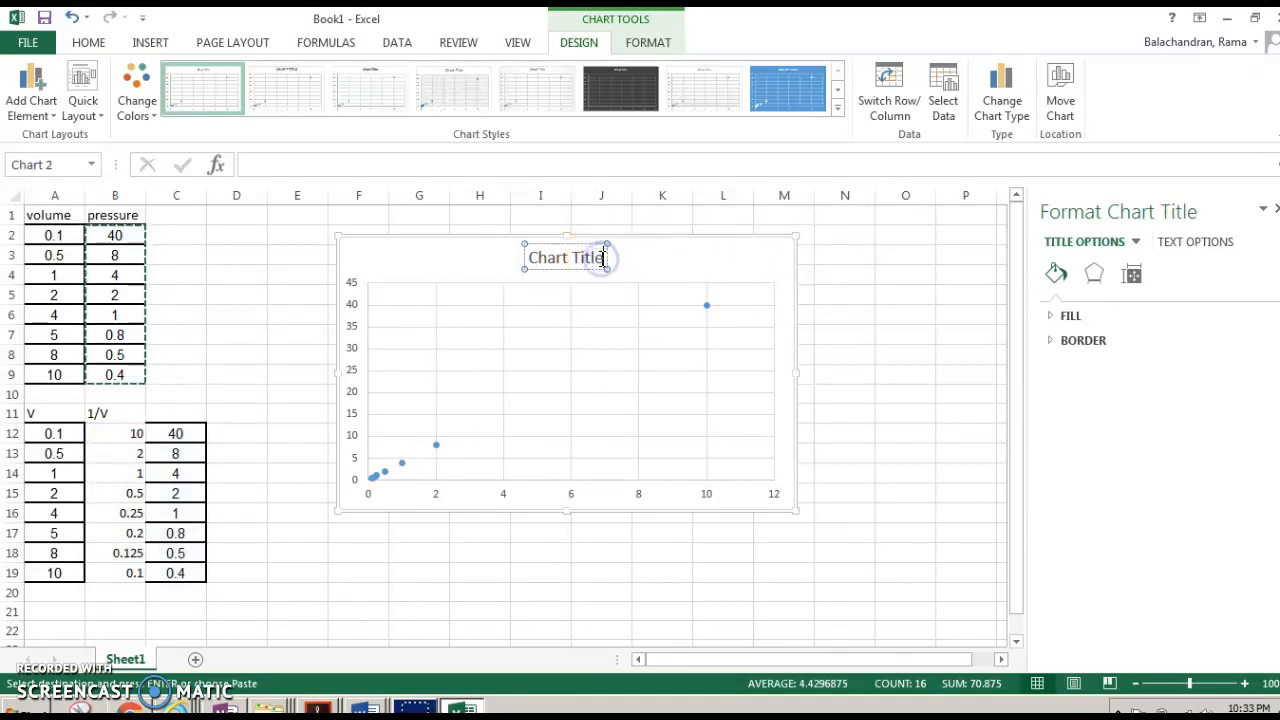
key(BackSpace)
key(BackSpace)
key(BackSpace)
key(BackSpace)
key(BackSpace)
key(BackSpace)
key(BackSpace)
key(BackSpace)
key(BackSpace)
key(BackSpace)
key(BackSpace)
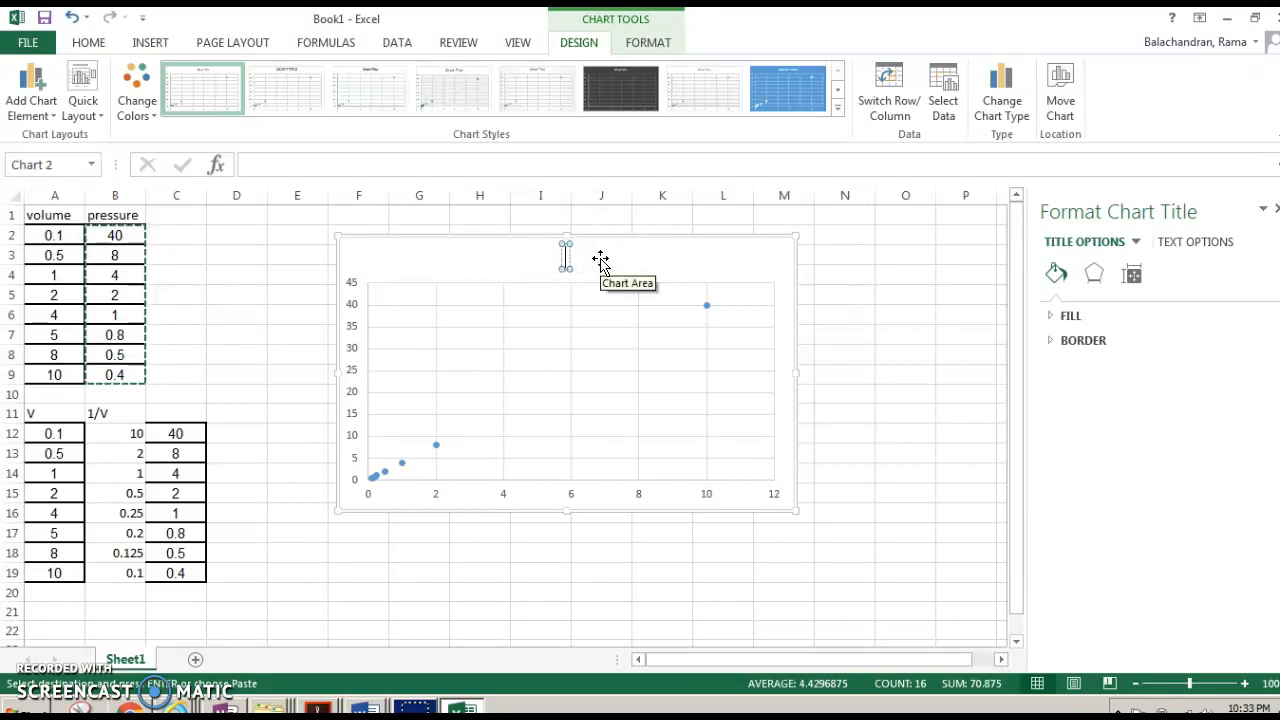
text(P Vs 1)
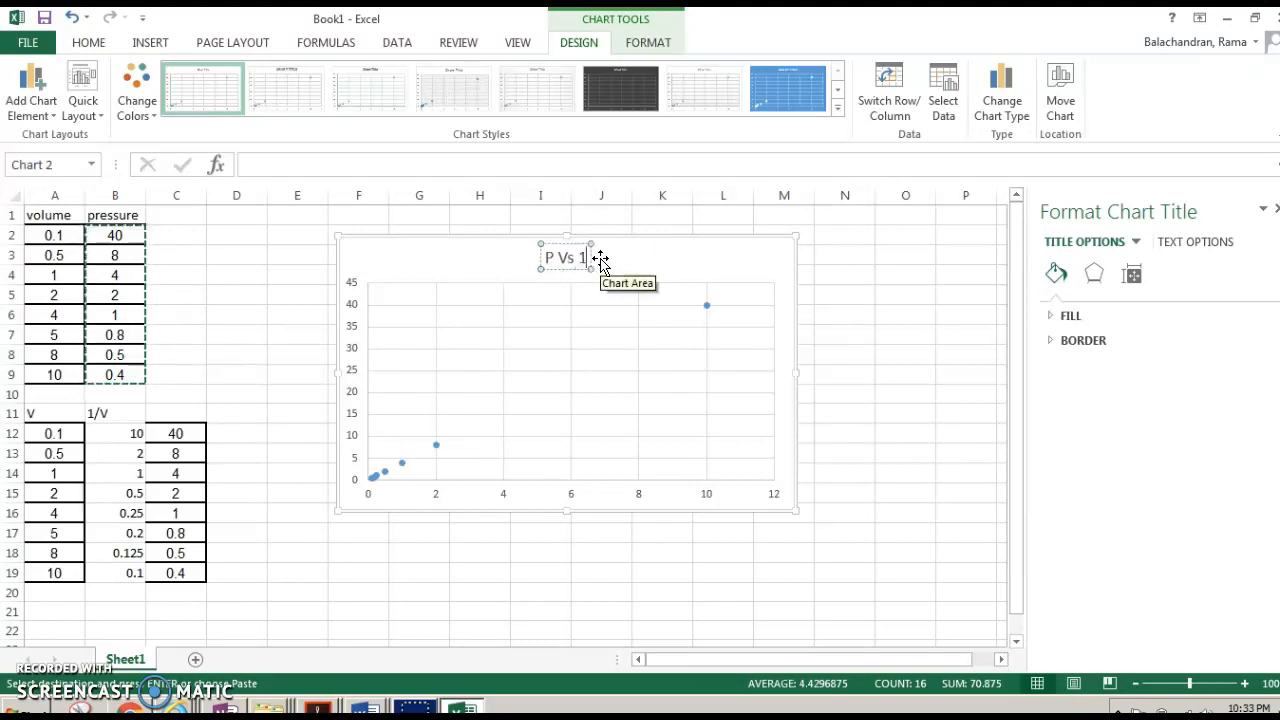
text(/V)
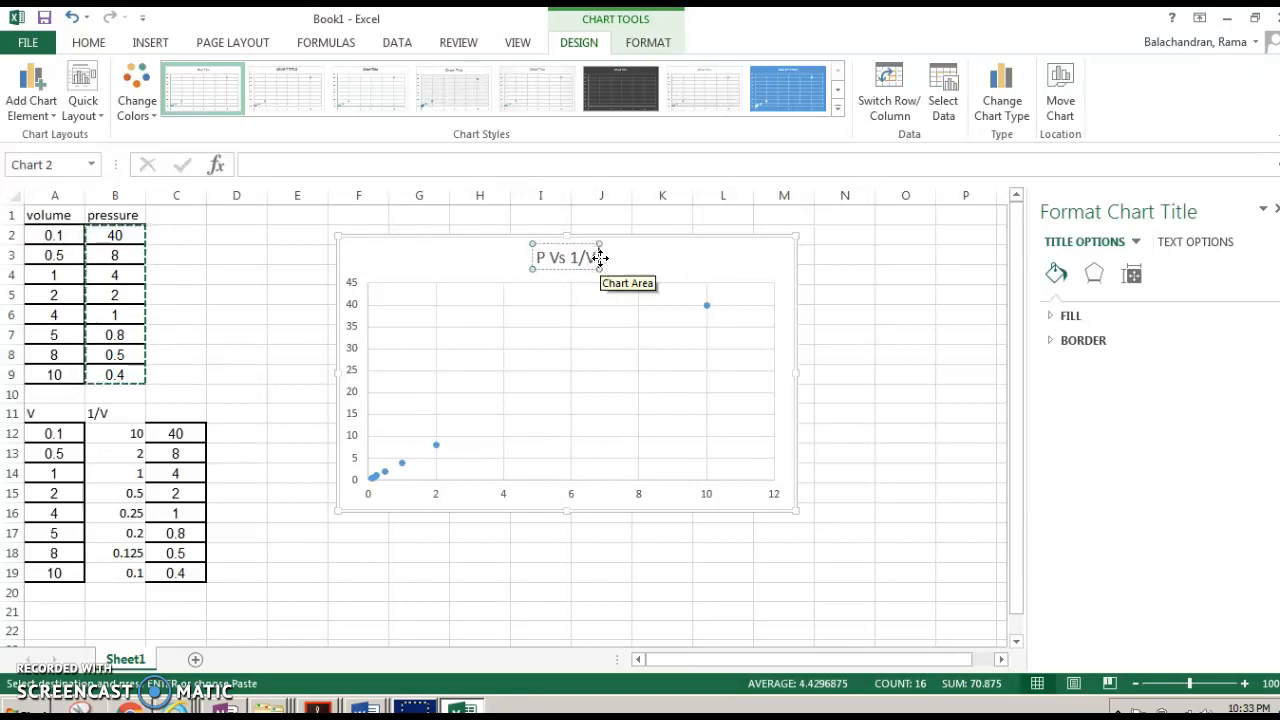
click(784, 278)
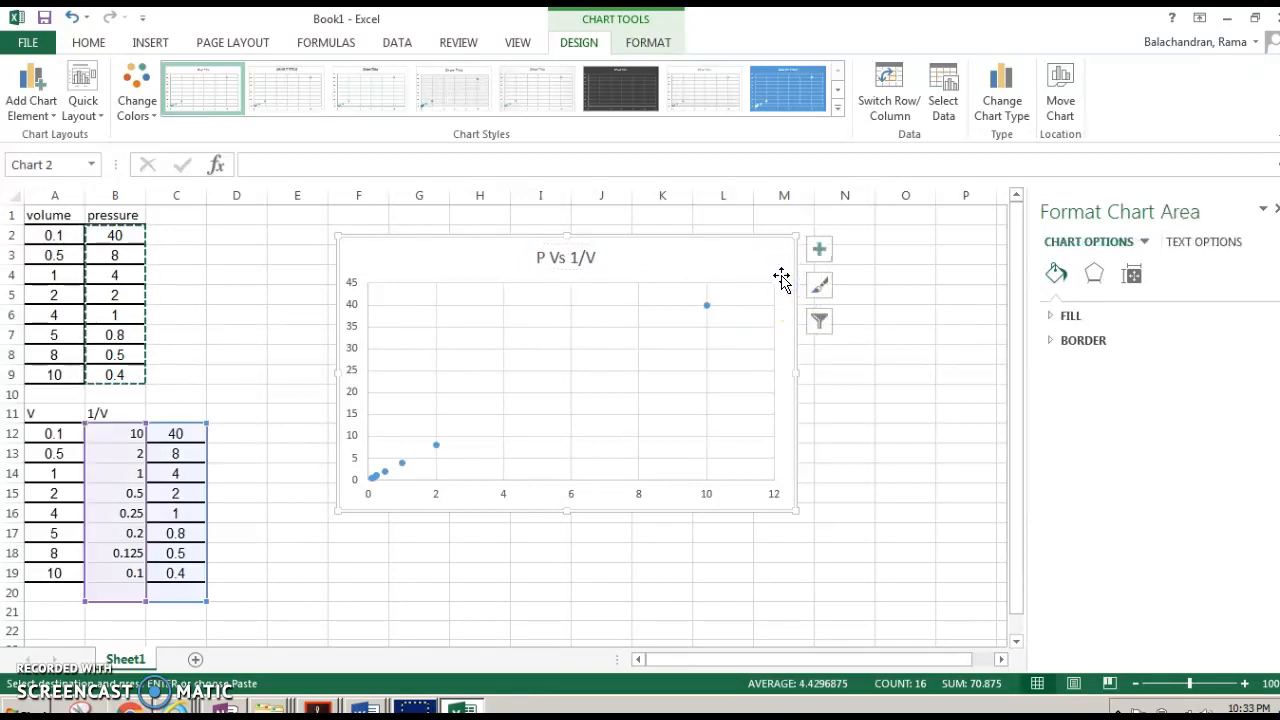
- Turn on axis titles for the new chart
click(820, 262)
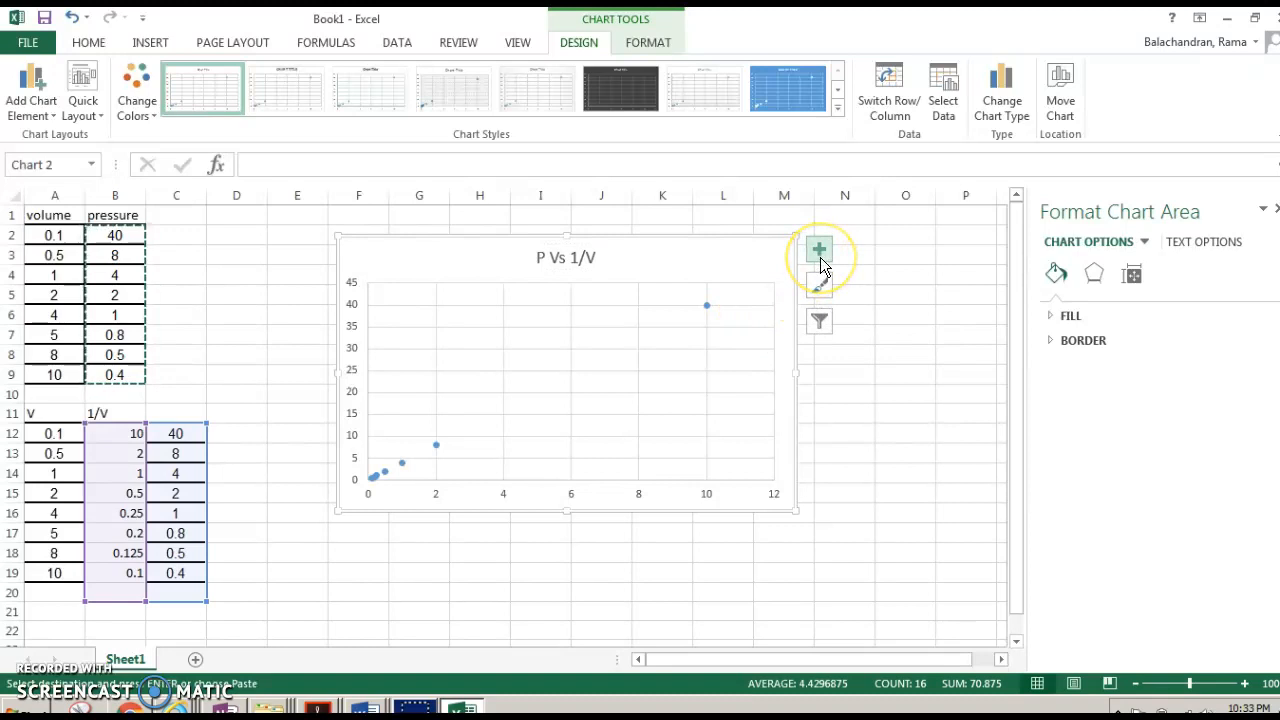
click(820, 262)
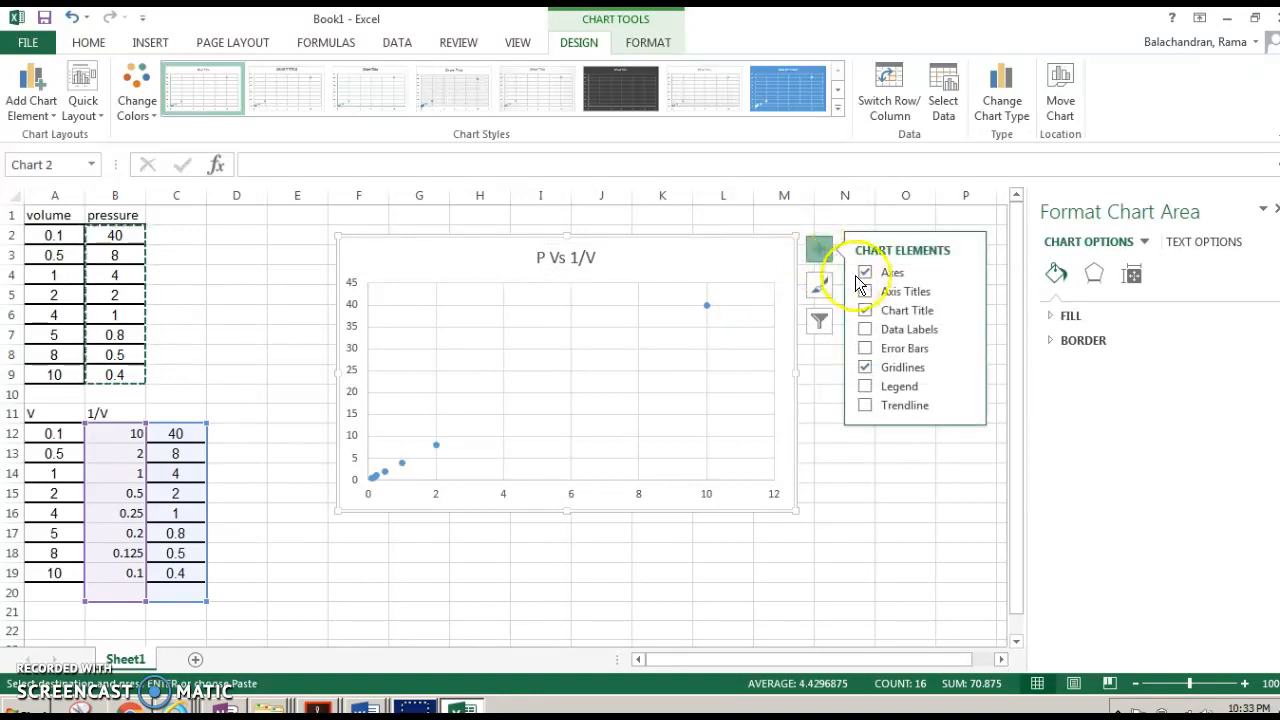
click(864, 291)
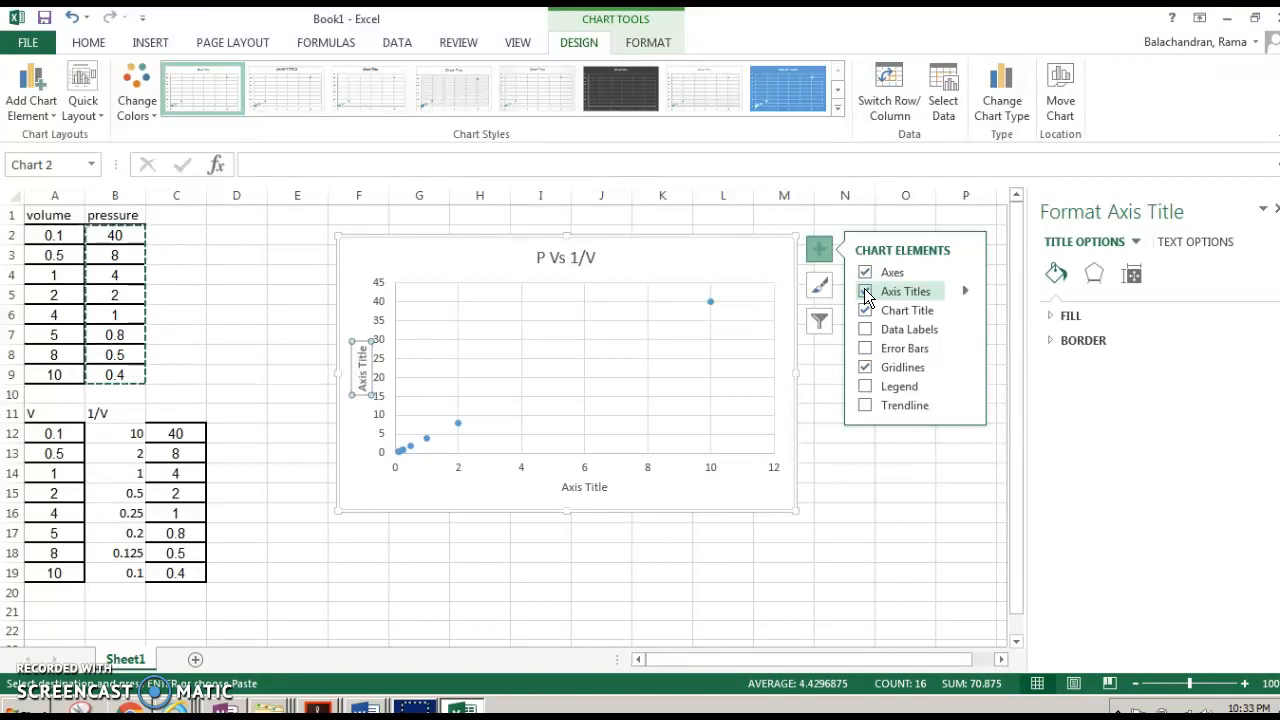
- Add a linear trendline to the P versus 1/V data points
click(865, 405)
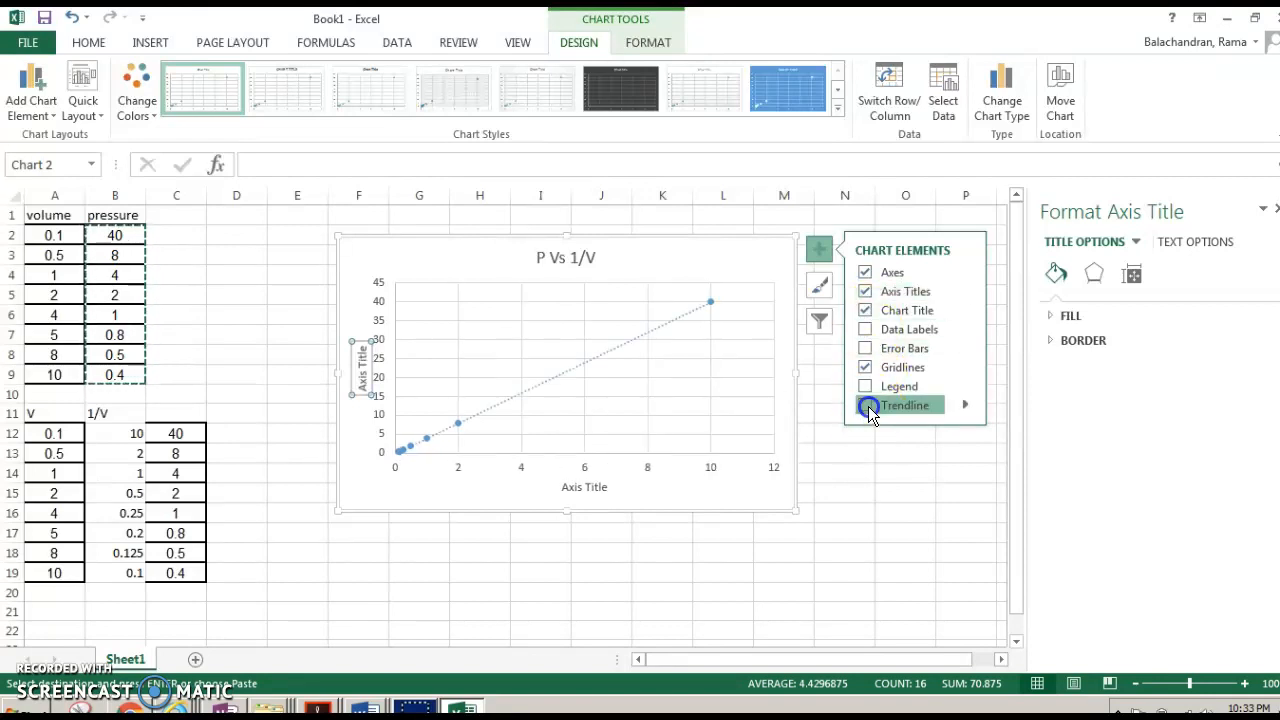
click(966, 405)
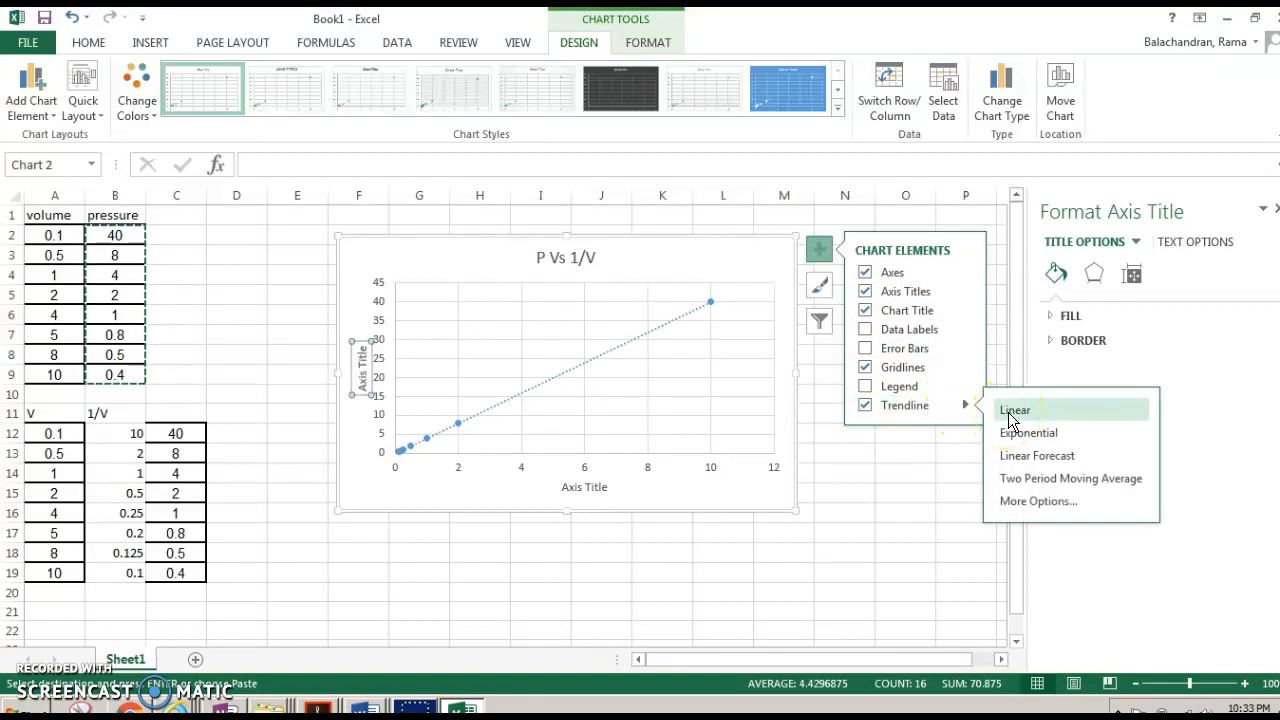
click(1010, 412)
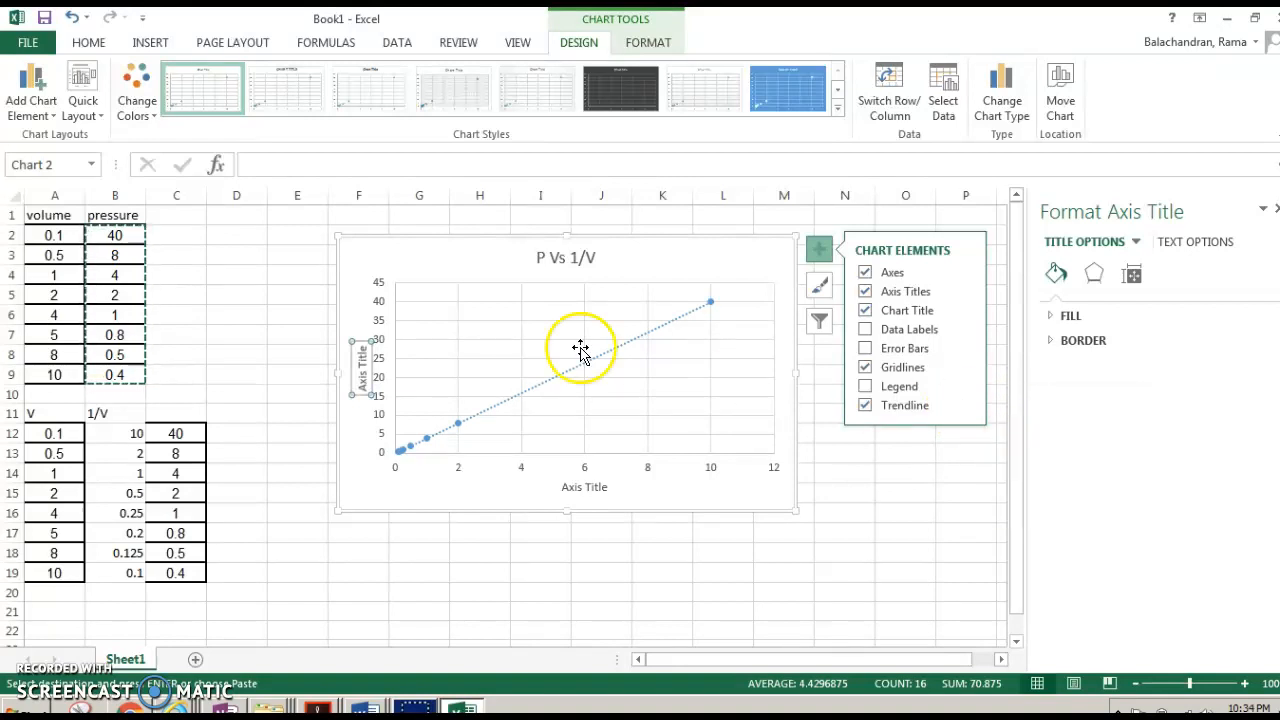
click(929, 408)
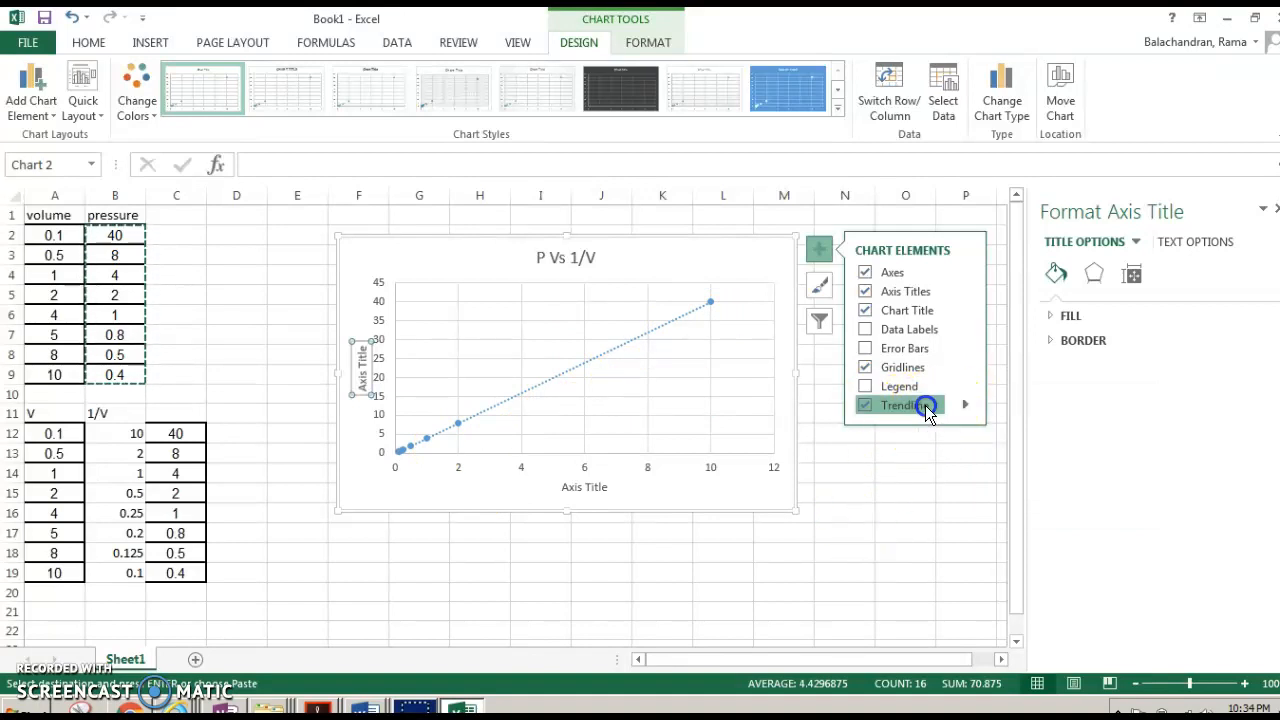
click(867, 407)
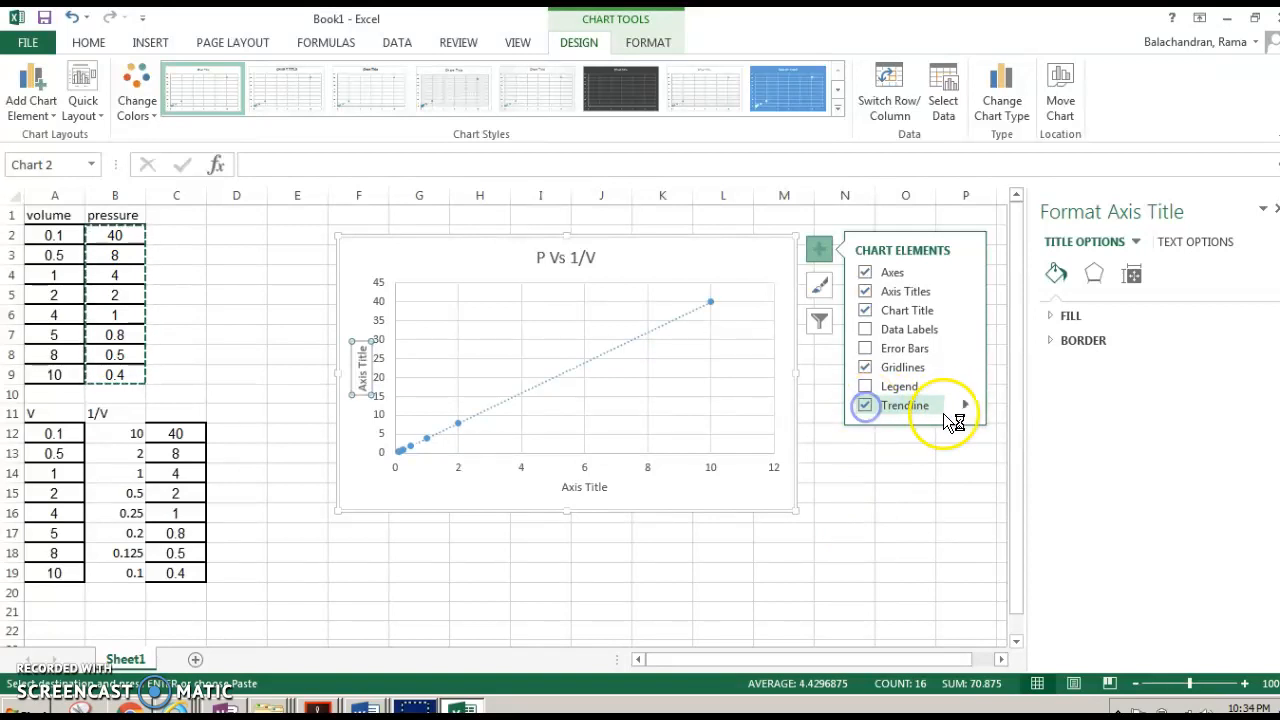
- Open the trendline's format options and display its equation and R-squared value on the chart
click(966, 405)
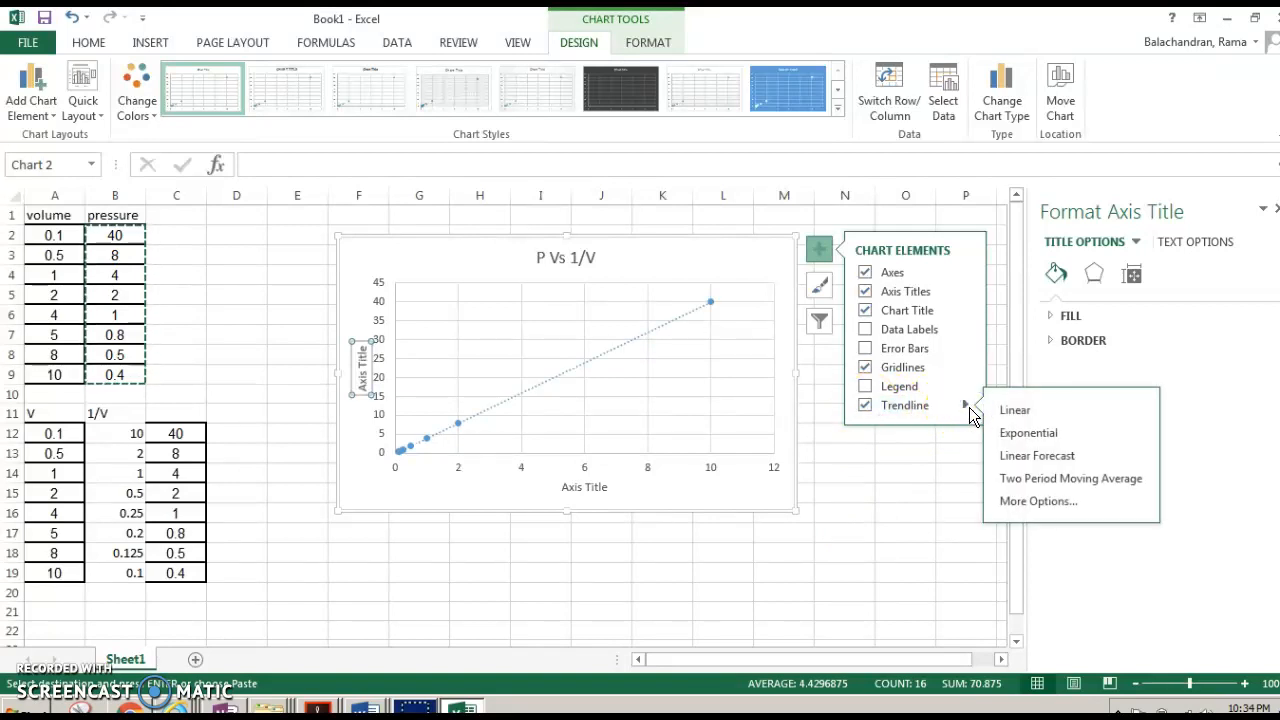
click(1035, 505)
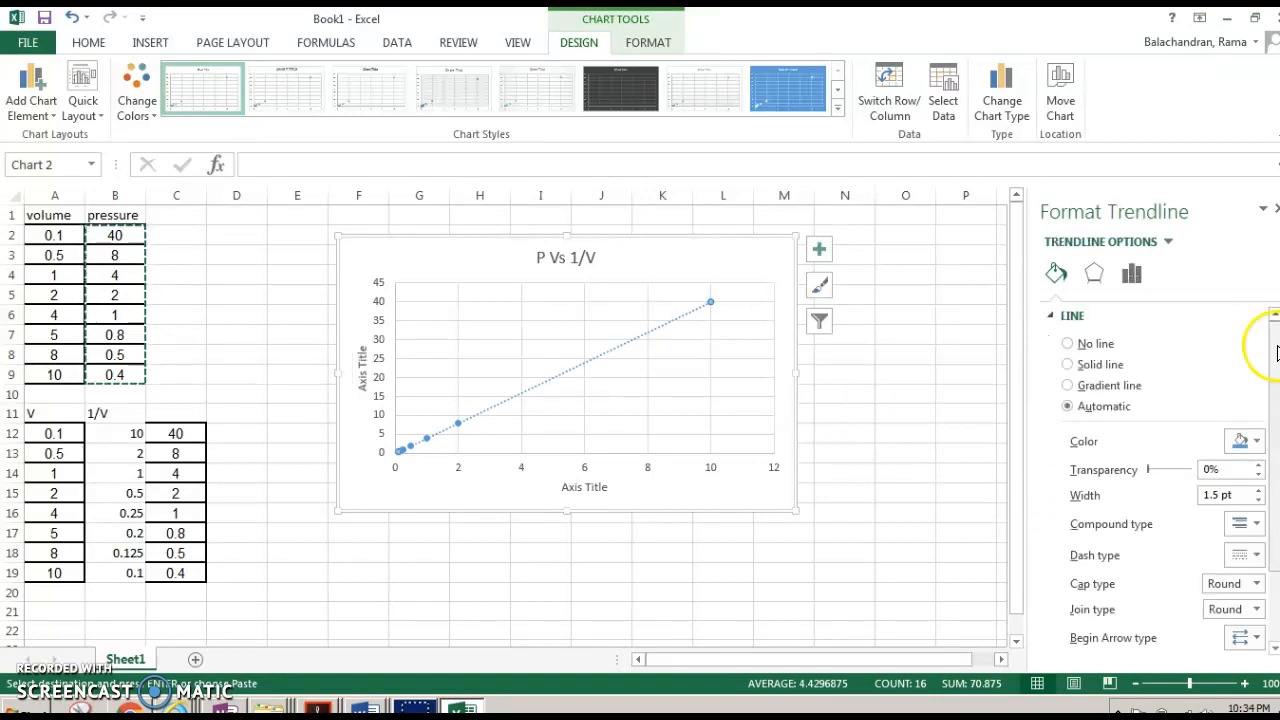
scroll(1276, 352, down, 3)
scroll(1276, 352, up, 3)
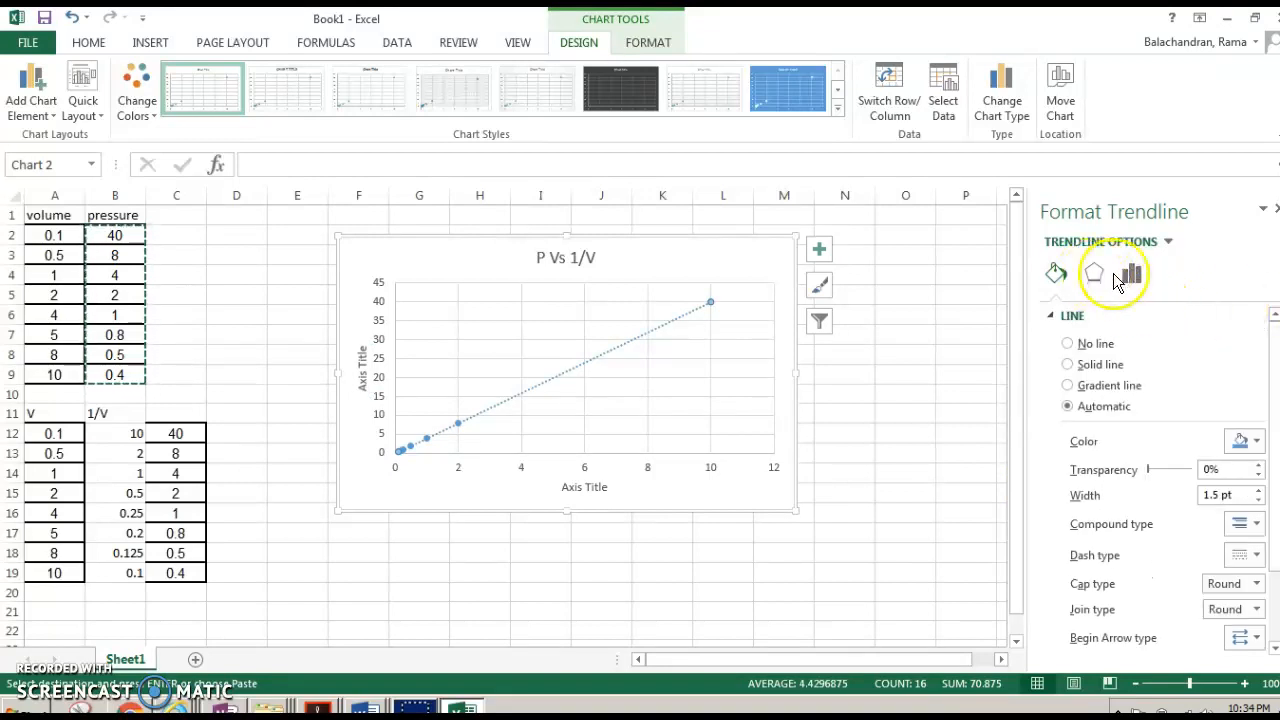
click(1168, 243)
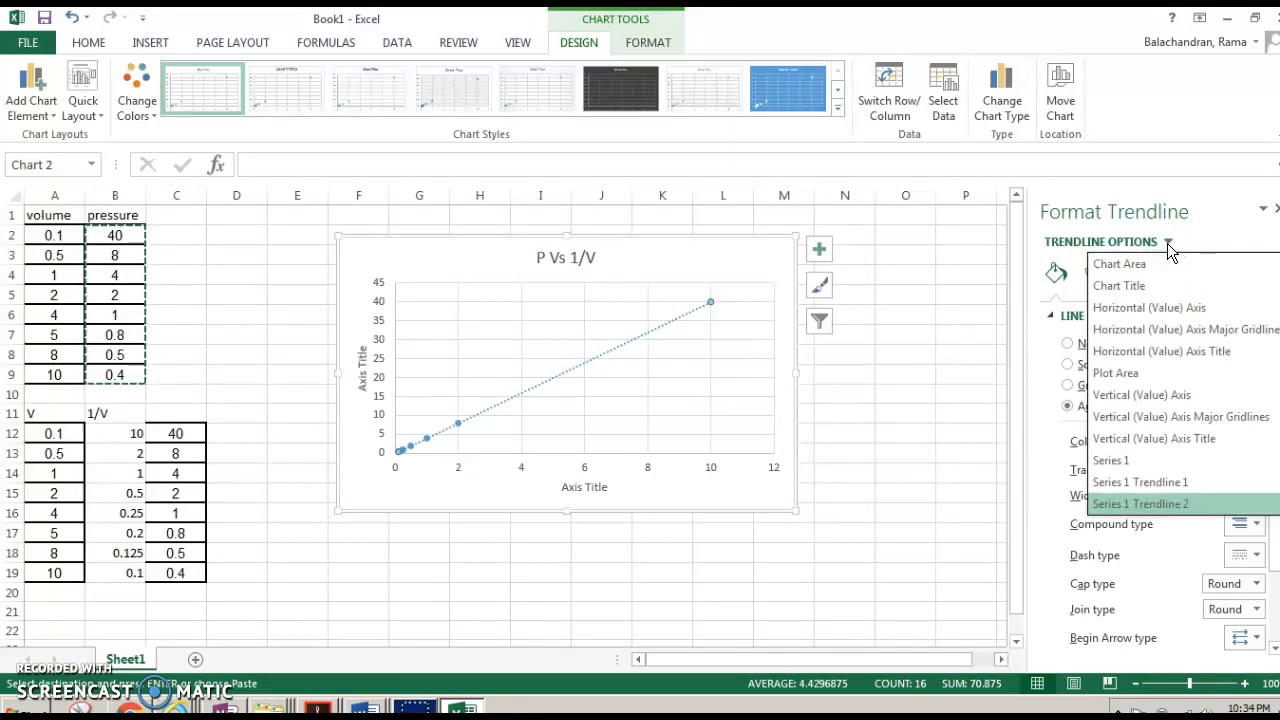
click(1167, 243)
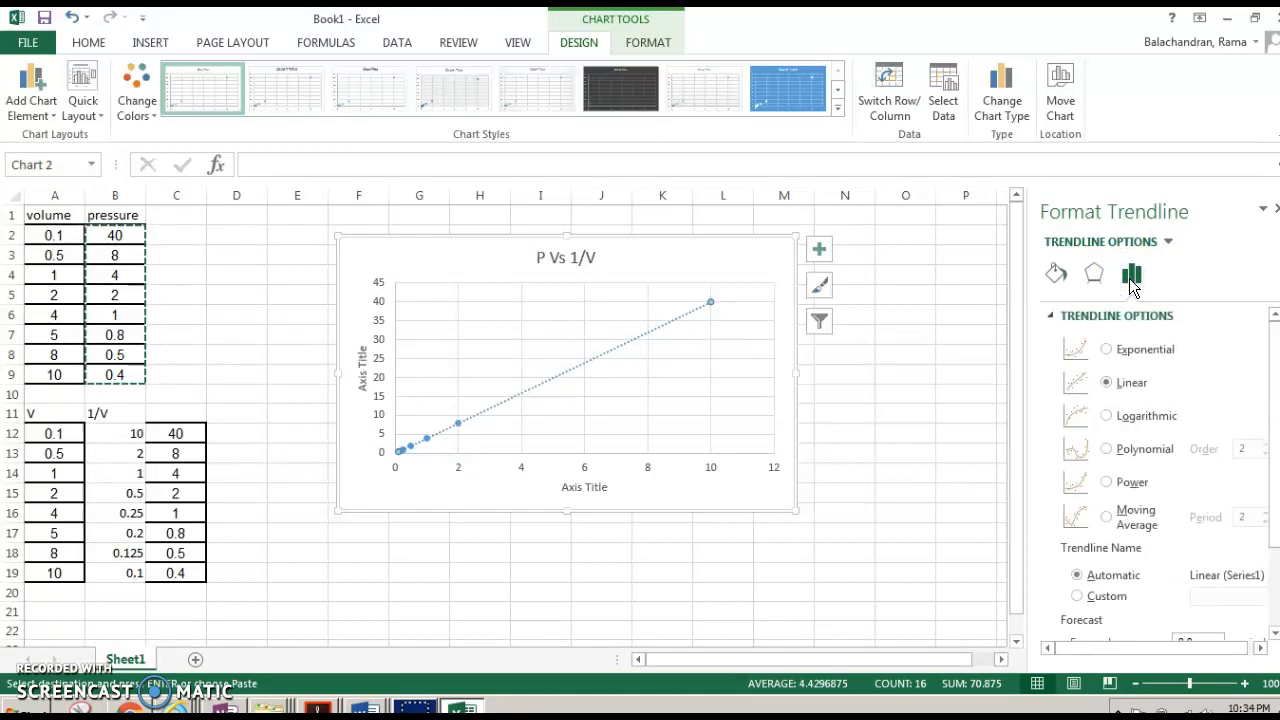
scroll(1270, 366, down, 3)
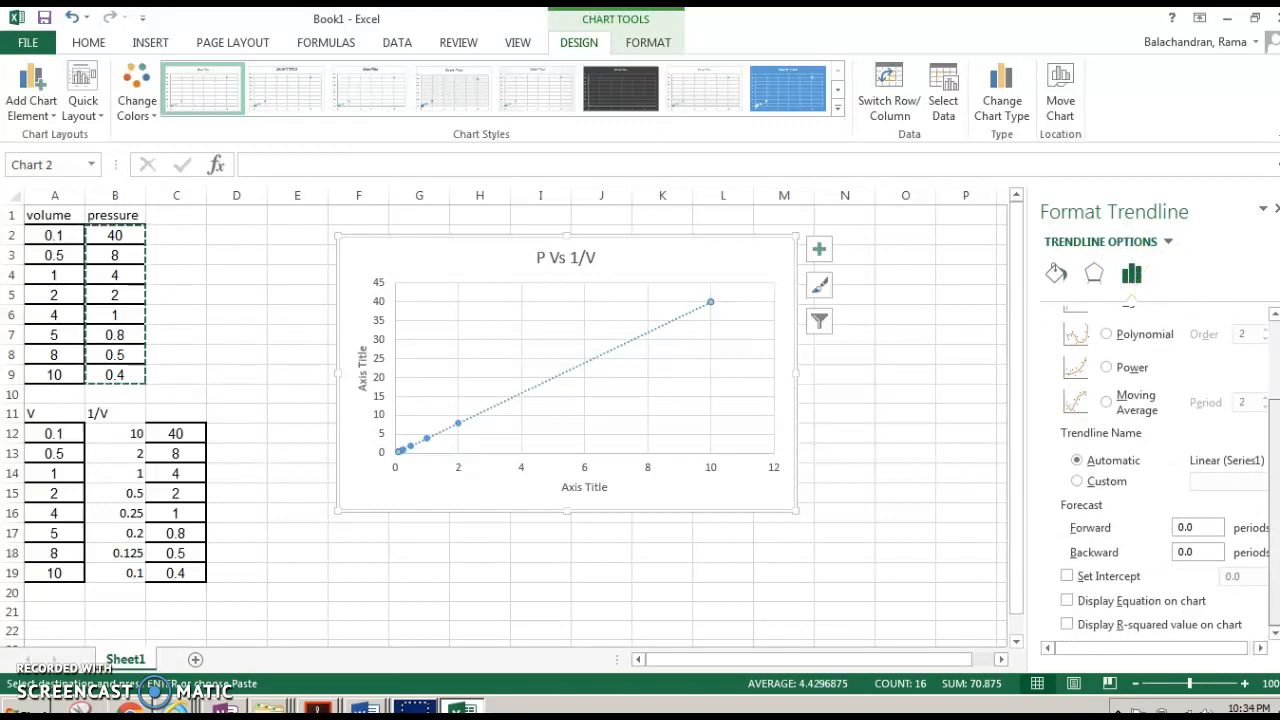
click(1067, 602)
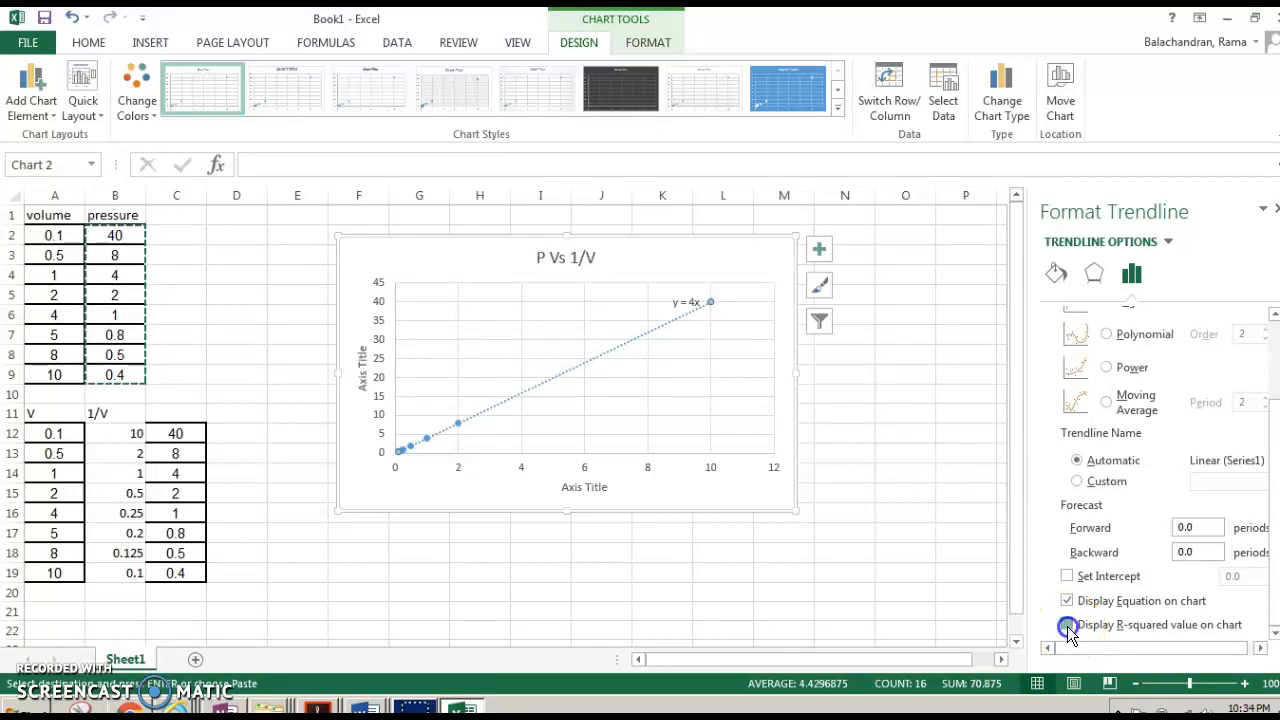
- Move the trendline equation label up to the chart's upper-right corner, above the last data point
click(684, 303)
drag(684, 303, 695, 259)
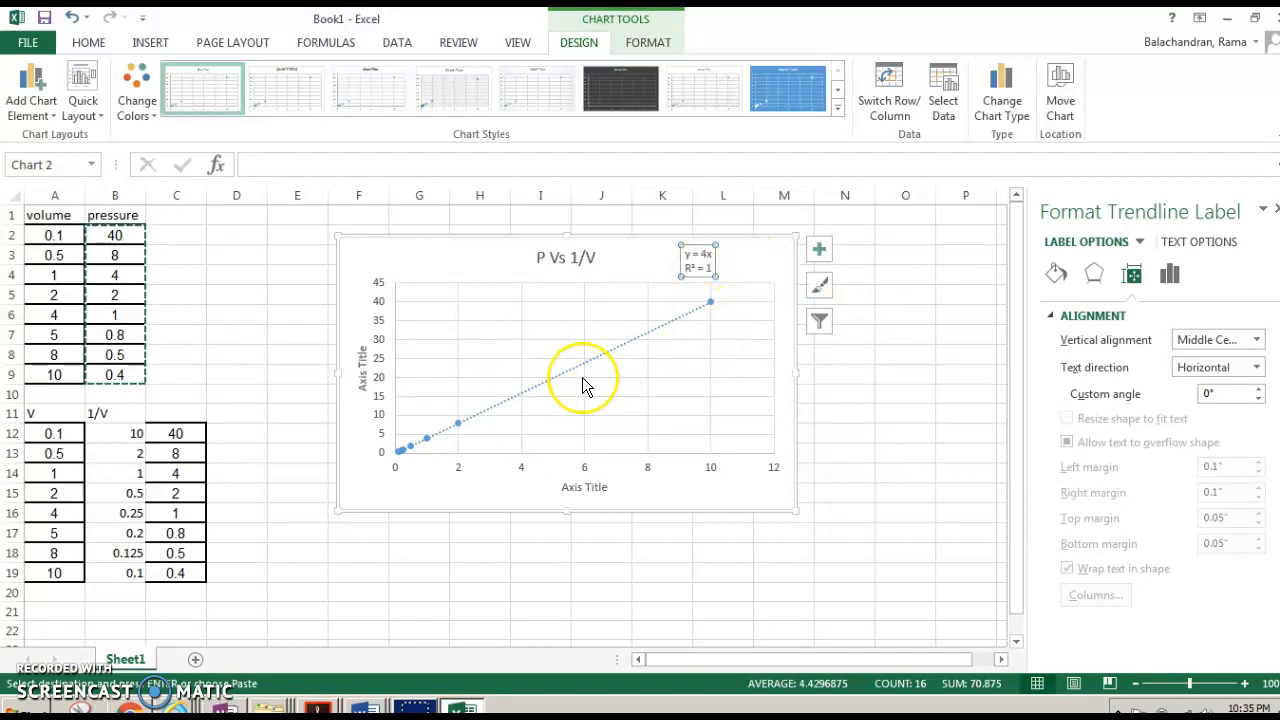
click(706, 255)
- Rename the horizontal axis title to '1/V ( m-3)'
click(599, 487)
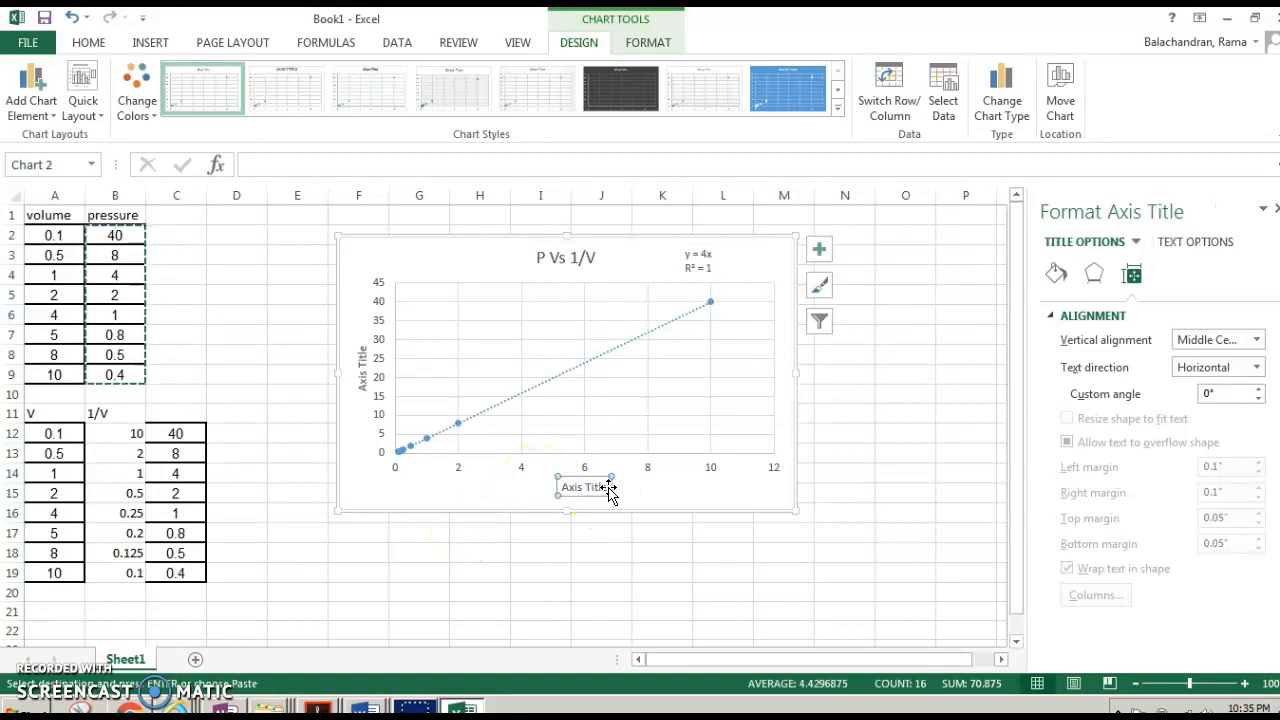
click(606, 487)
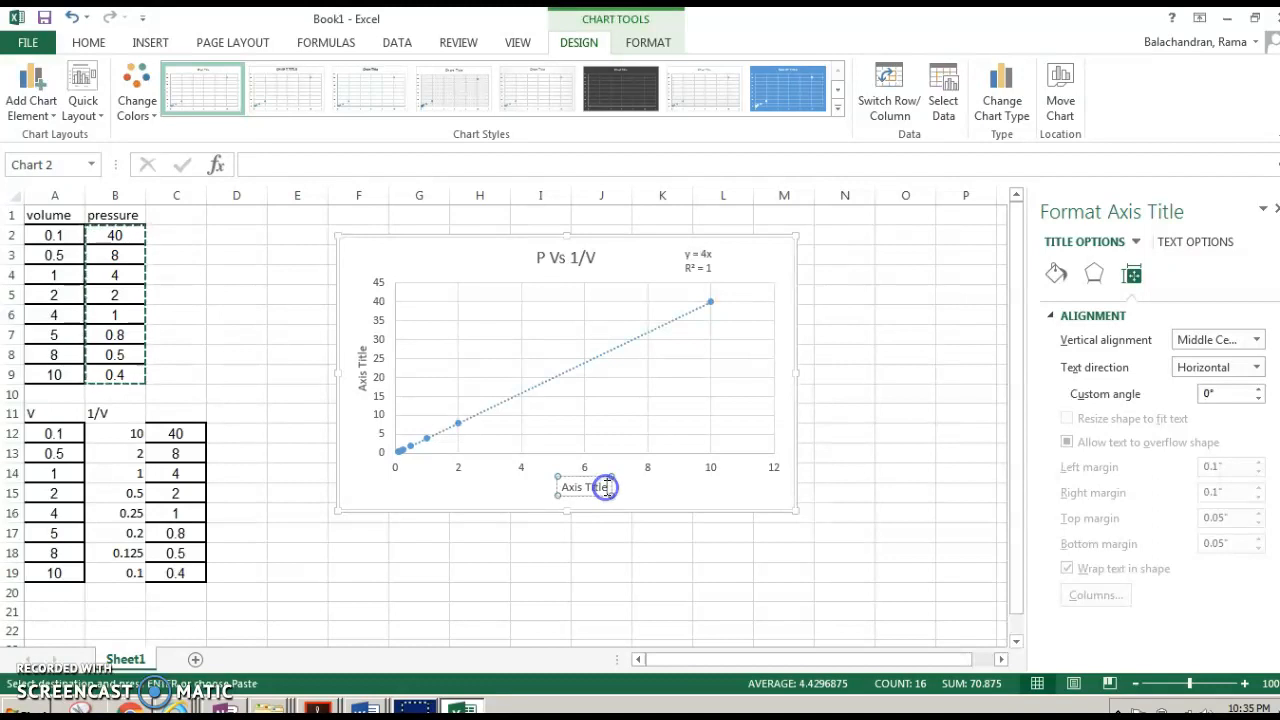
key(BackSpace)
key(BackSpace)
key(BackSpace)
key(BackSpace)
key(BackSpace)
key(BackSpace)
key(BackSpace)
key(BackSpace)
key(BackSpace)
key(BackSpace)
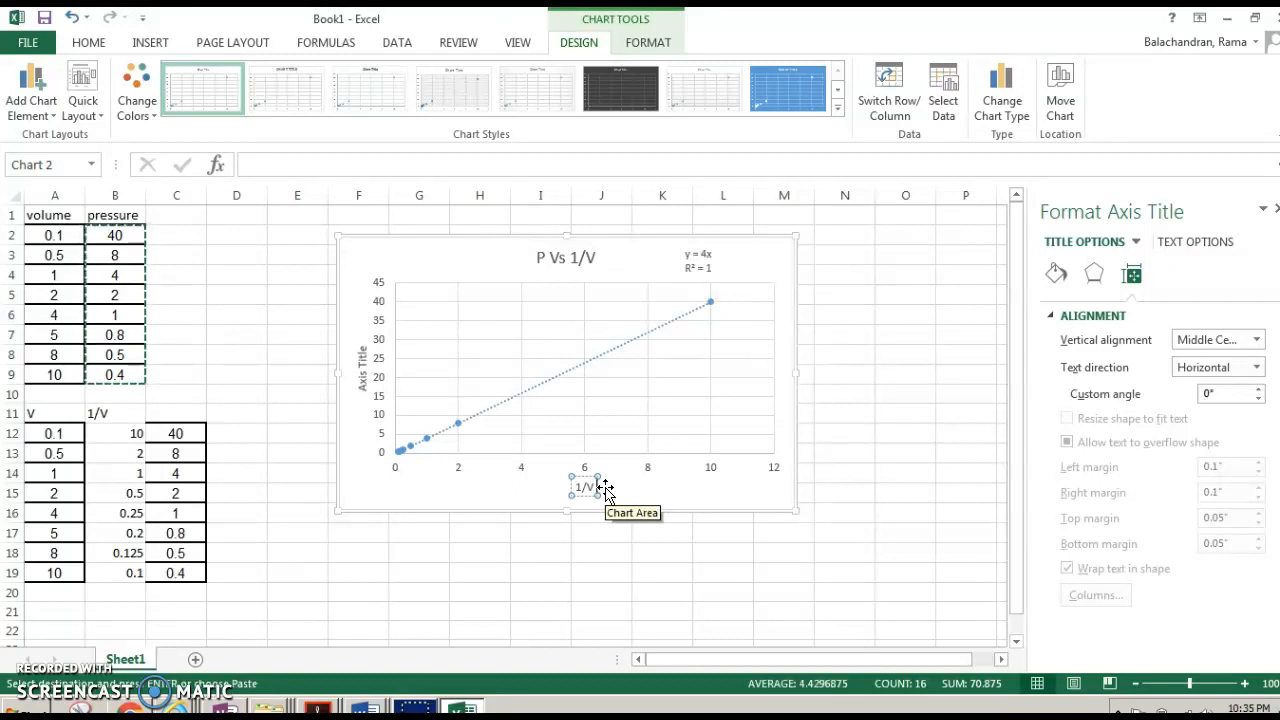
text(1/V ( m)
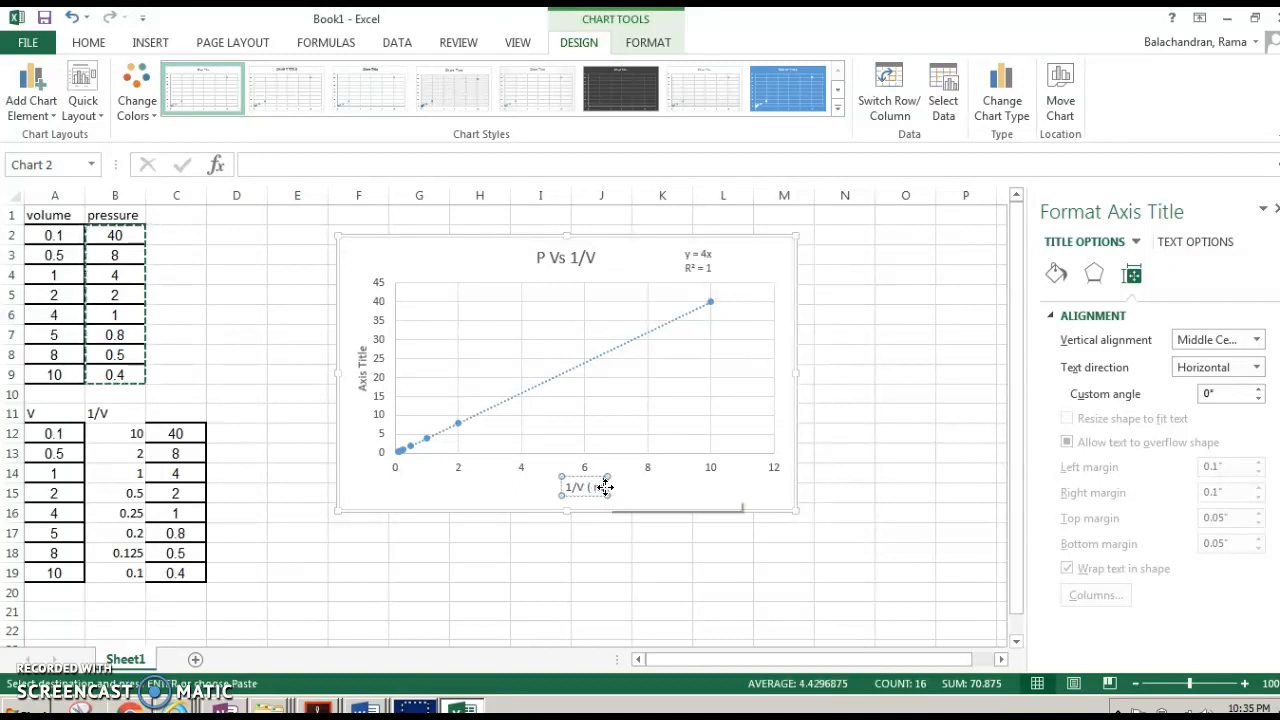
text(-3))
click(574, 473)
- Rename the vertical axis title to 'Pressure in Pa'
click(358, 362)
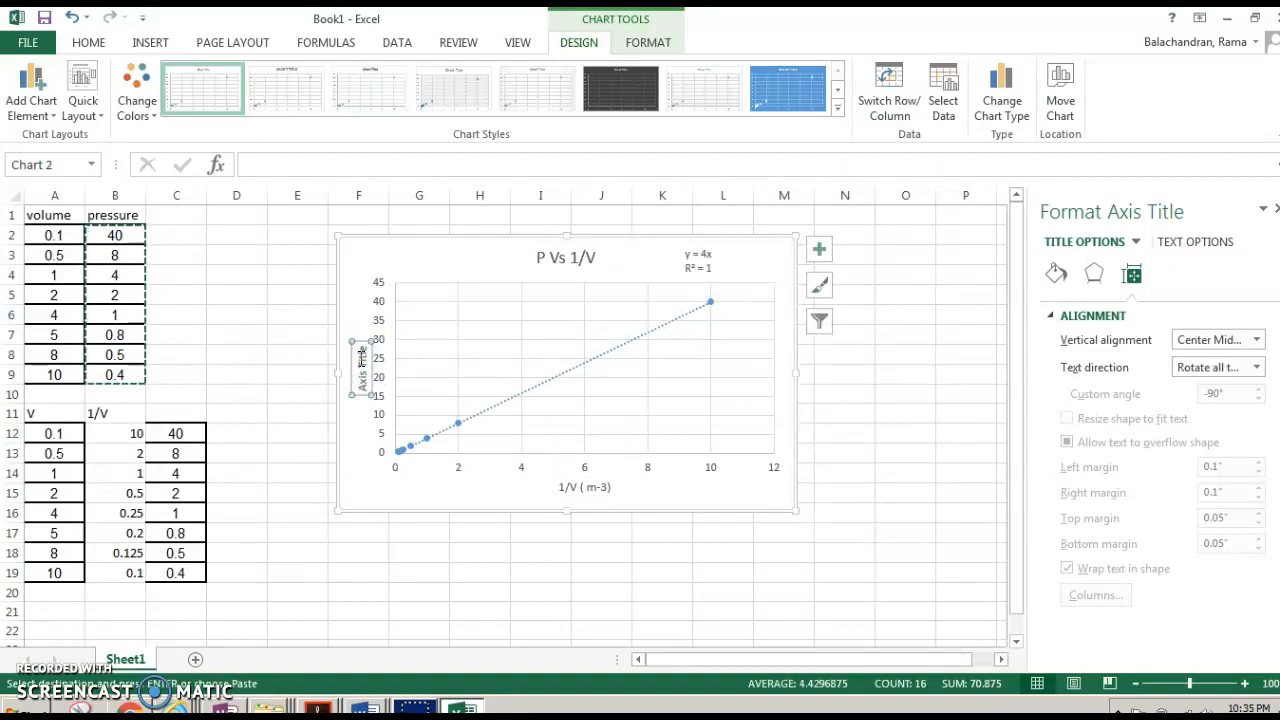
text(Pressure in Pa)
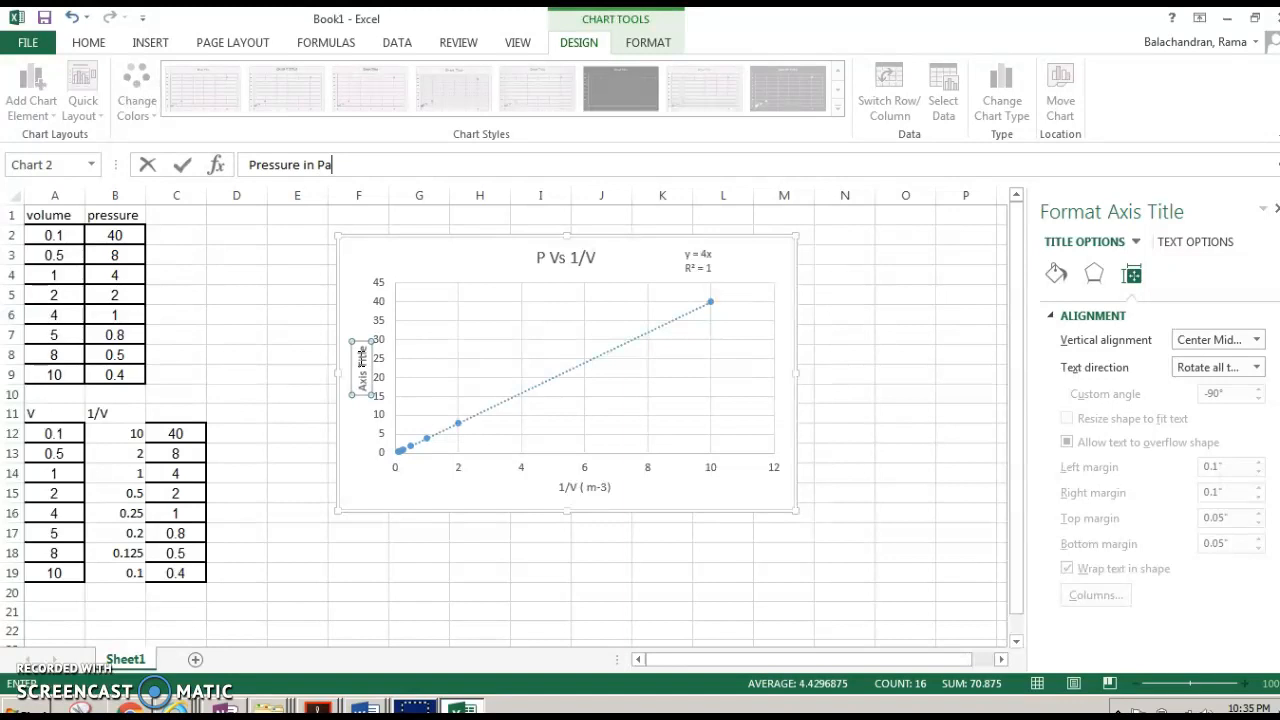
key(Return)
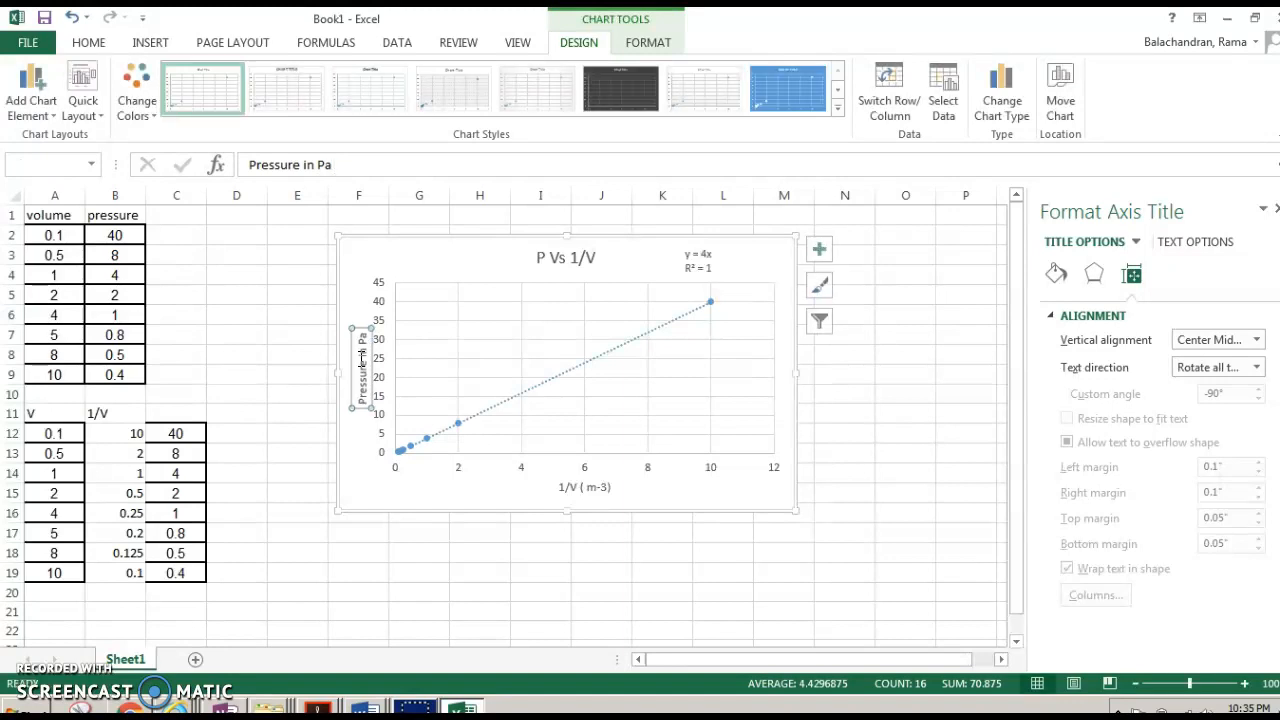